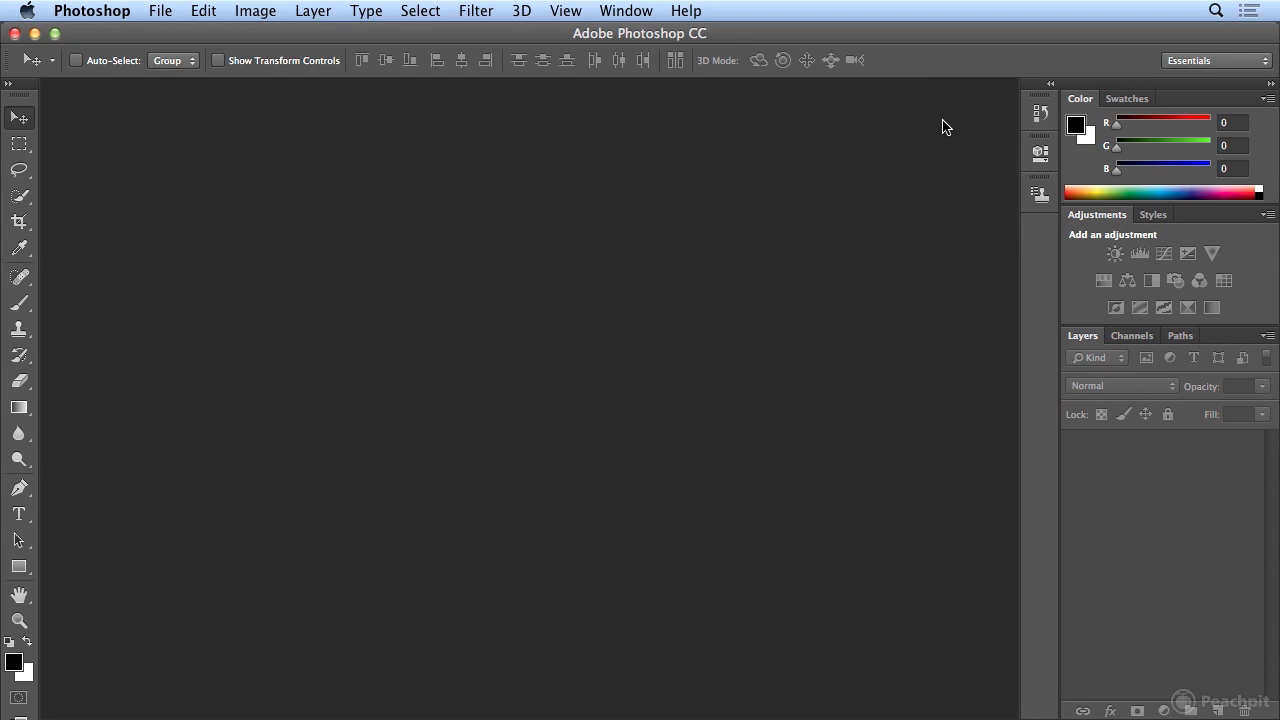
Launch Adobe Bridge from Photoshop with File > Browse in Bridge.
click(163, 11)
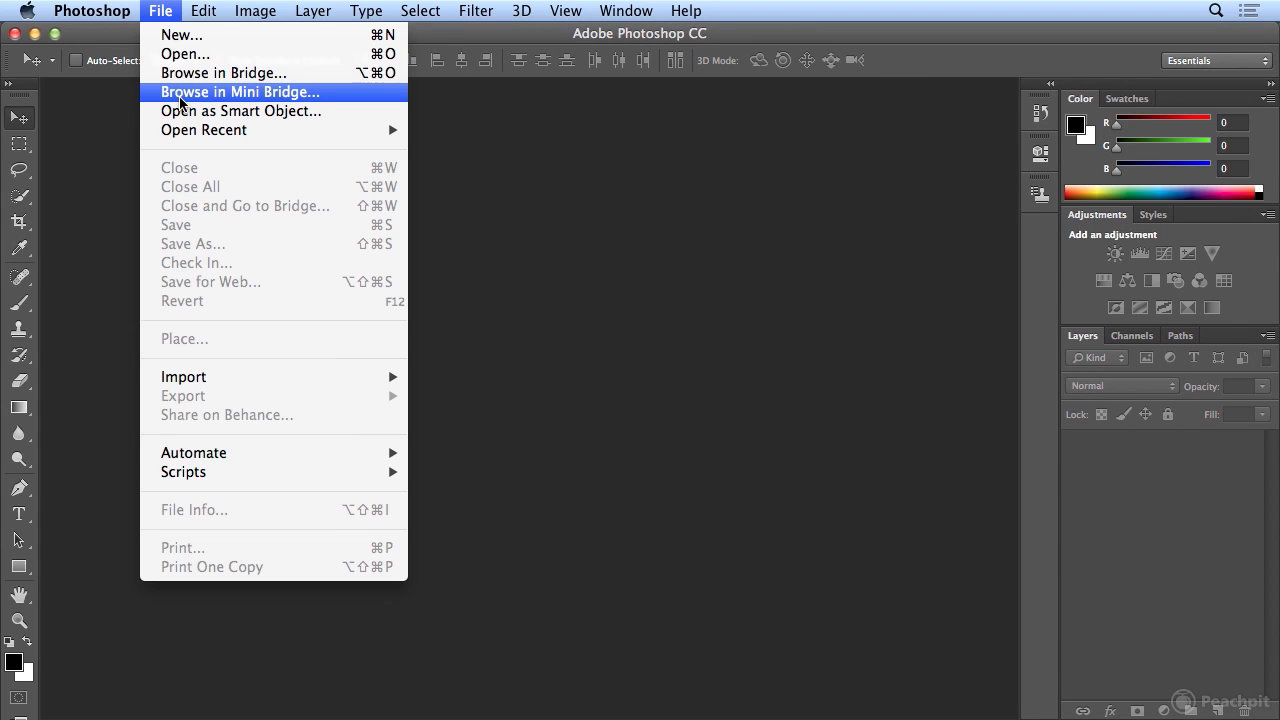
click(184, 78)
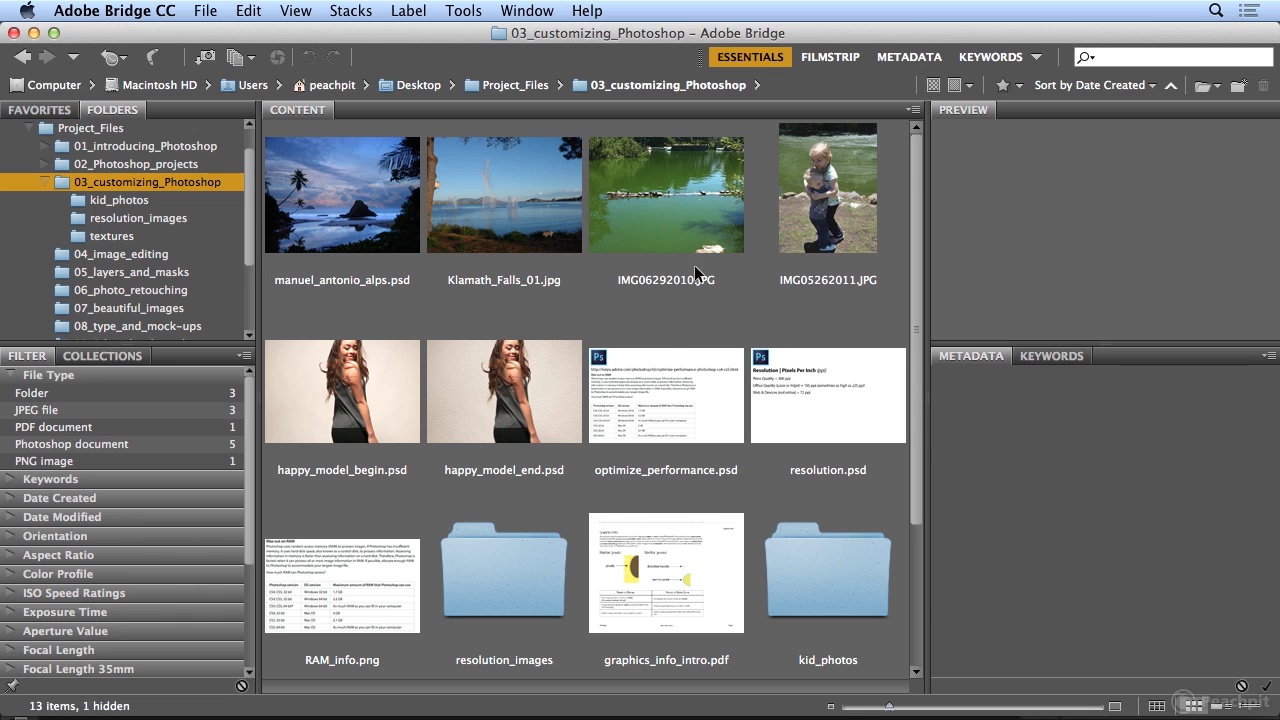
Select happy_model_end.psd and review its metadata: 4288 × 2848, 34.97 MB, 300 ppi, Adobe RGB.
click(547, 377)
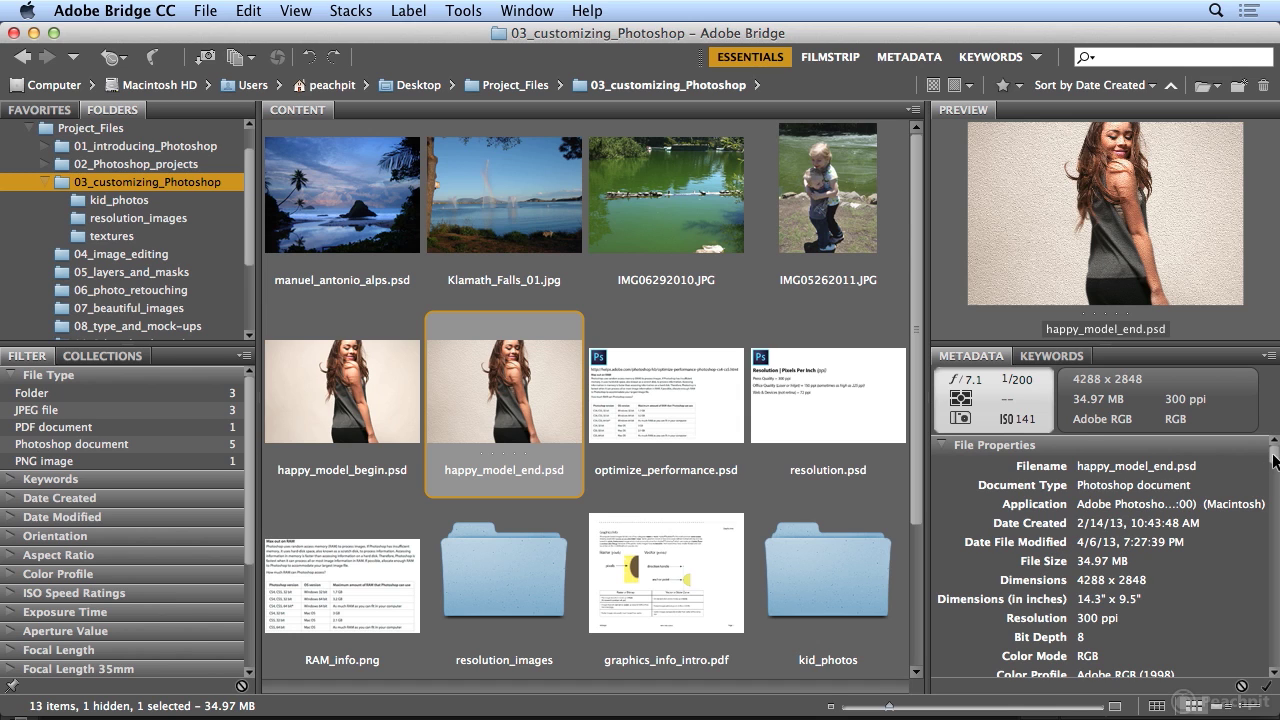
drag(1274, 455, 1276, 510)
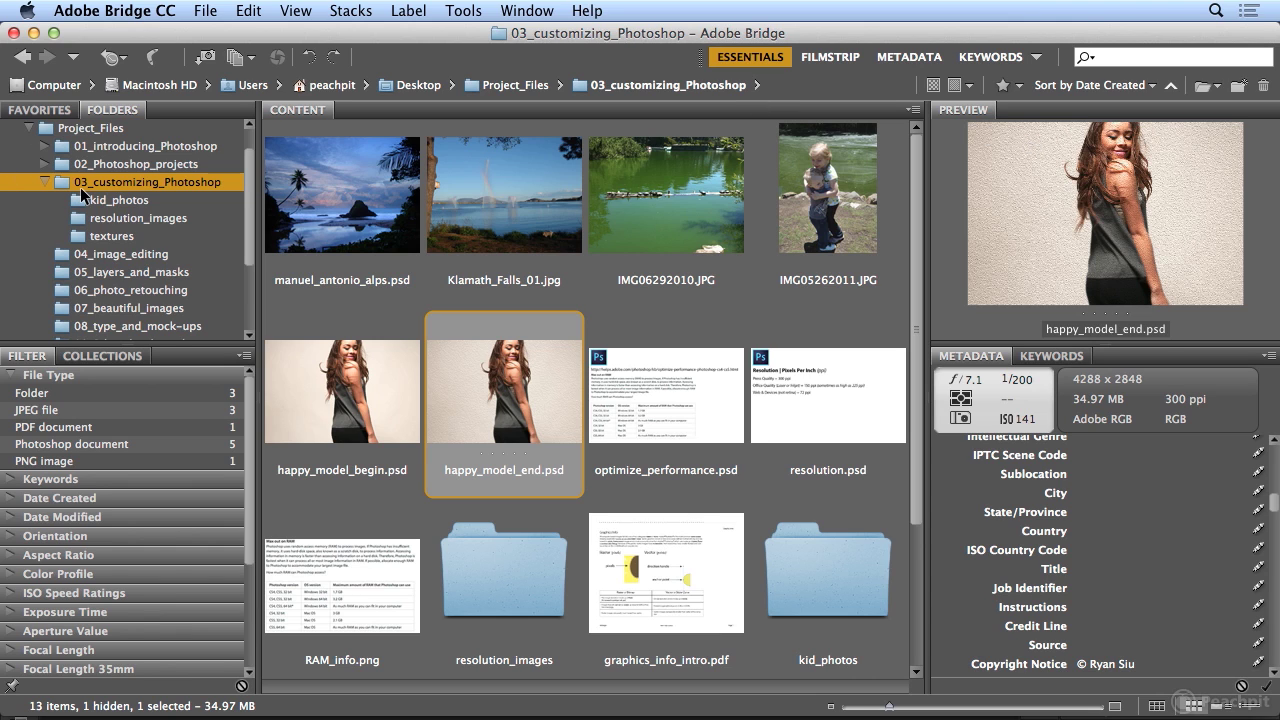
Reset to the default Essentials workspace and maximise the Bridge window to fill the screen.
click(510, 10)
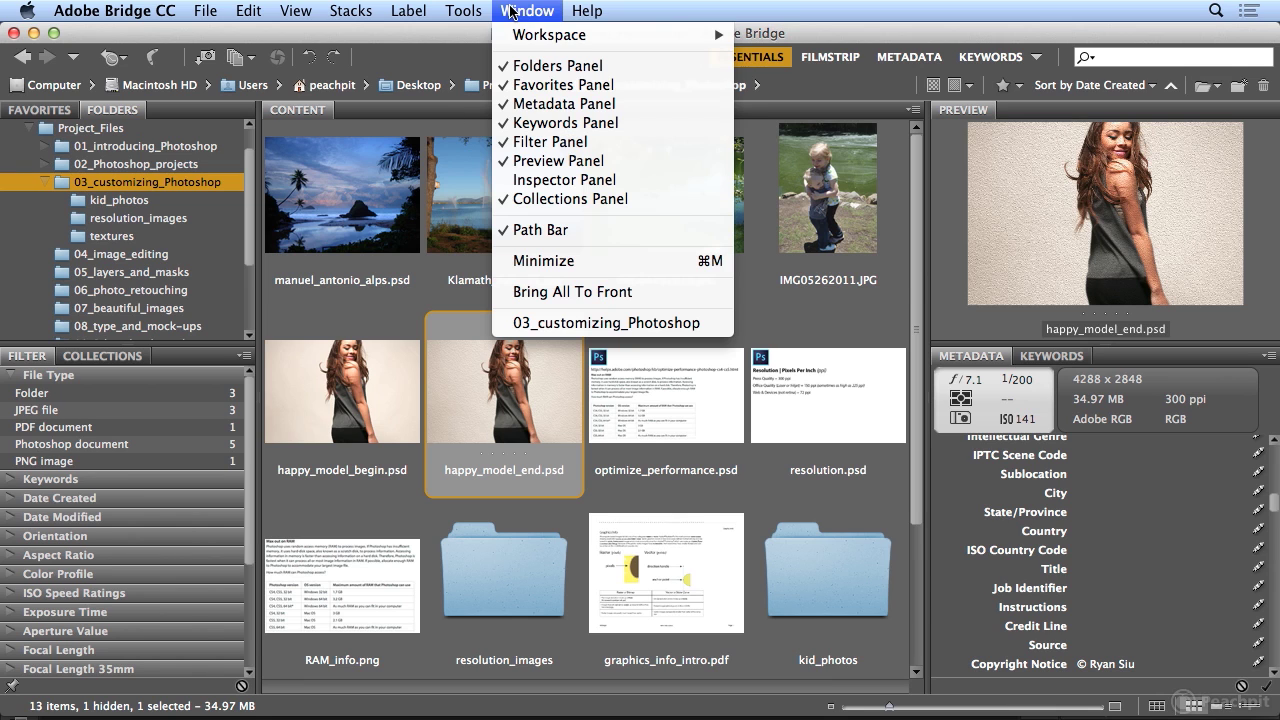
mouse_move(520, 36)
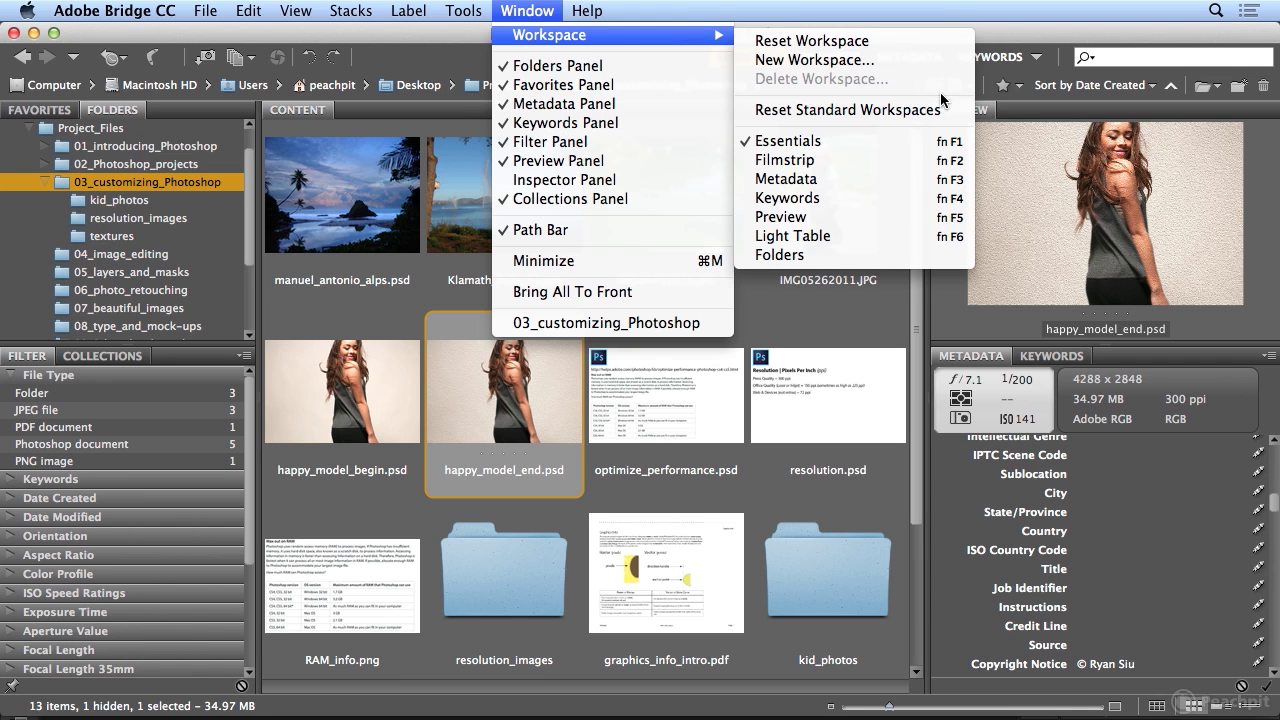
click(942, 111)
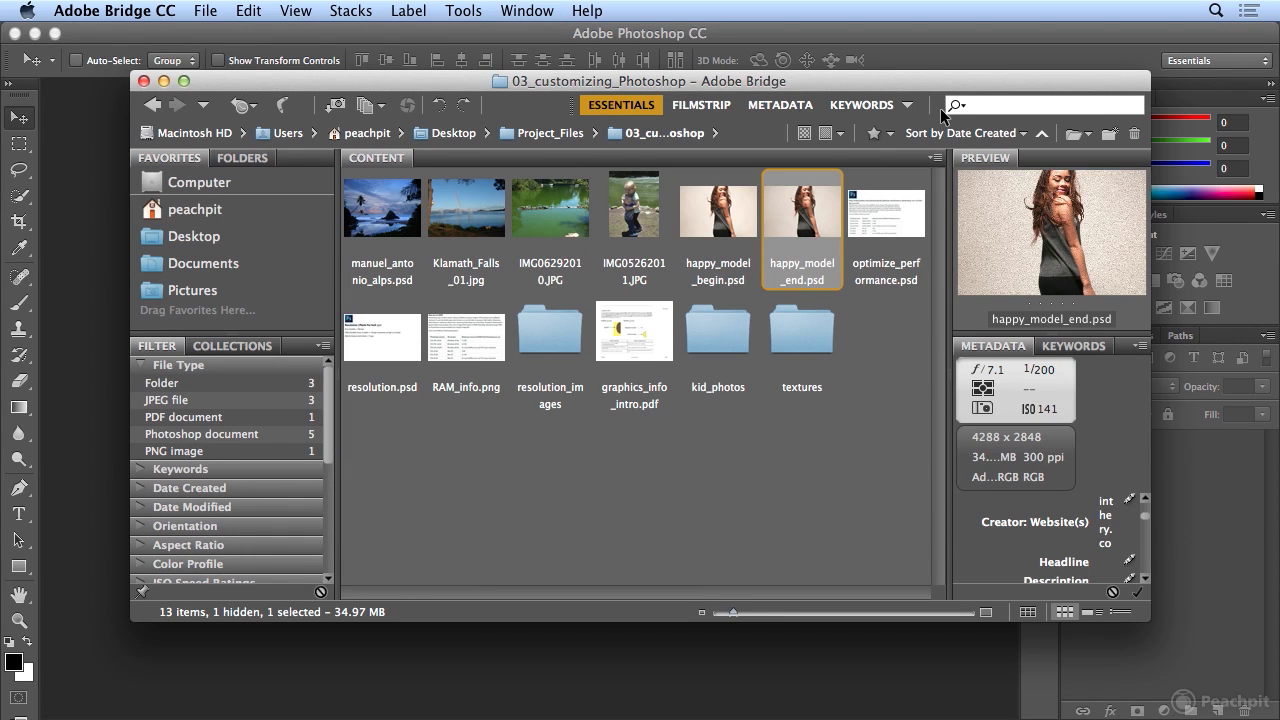
click(181, 81)
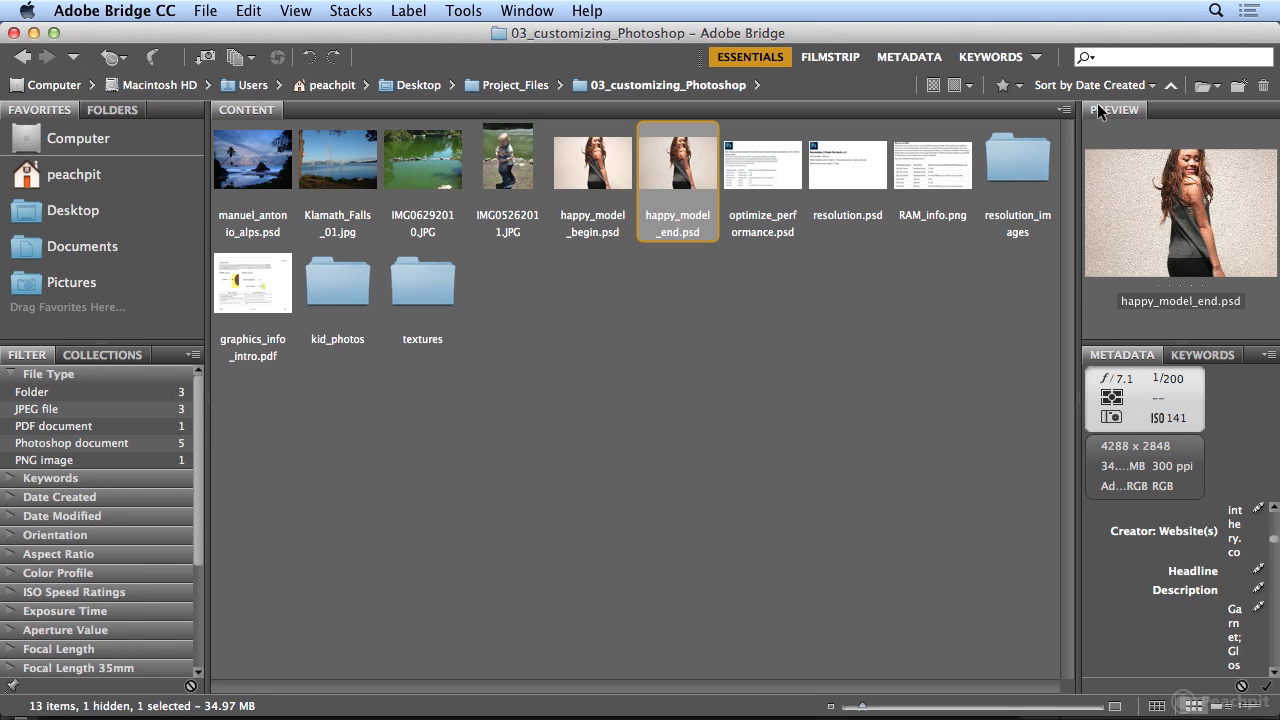
Dock the Preview, Metadata and Keywords panels into the lower-left Filter/Collections group.
drag(1118, 117, 126, 467)
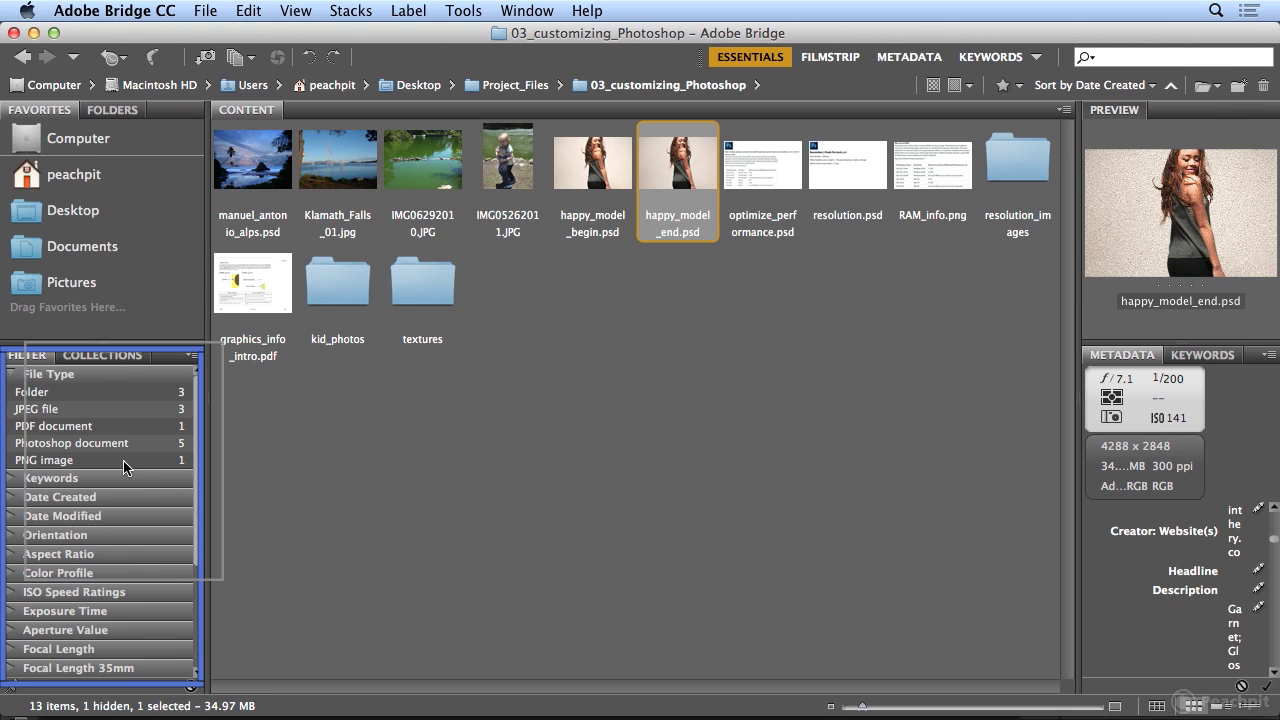
drag(126, 467, 126, 467)
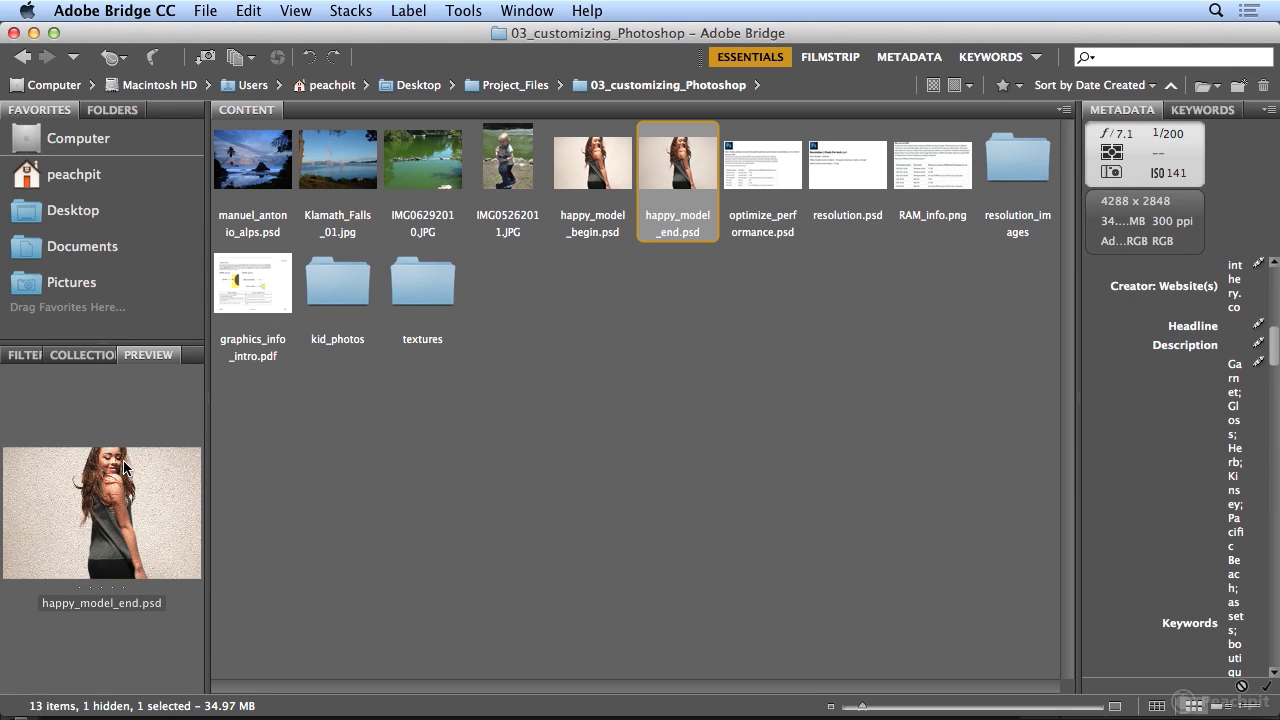
click(9, 357)
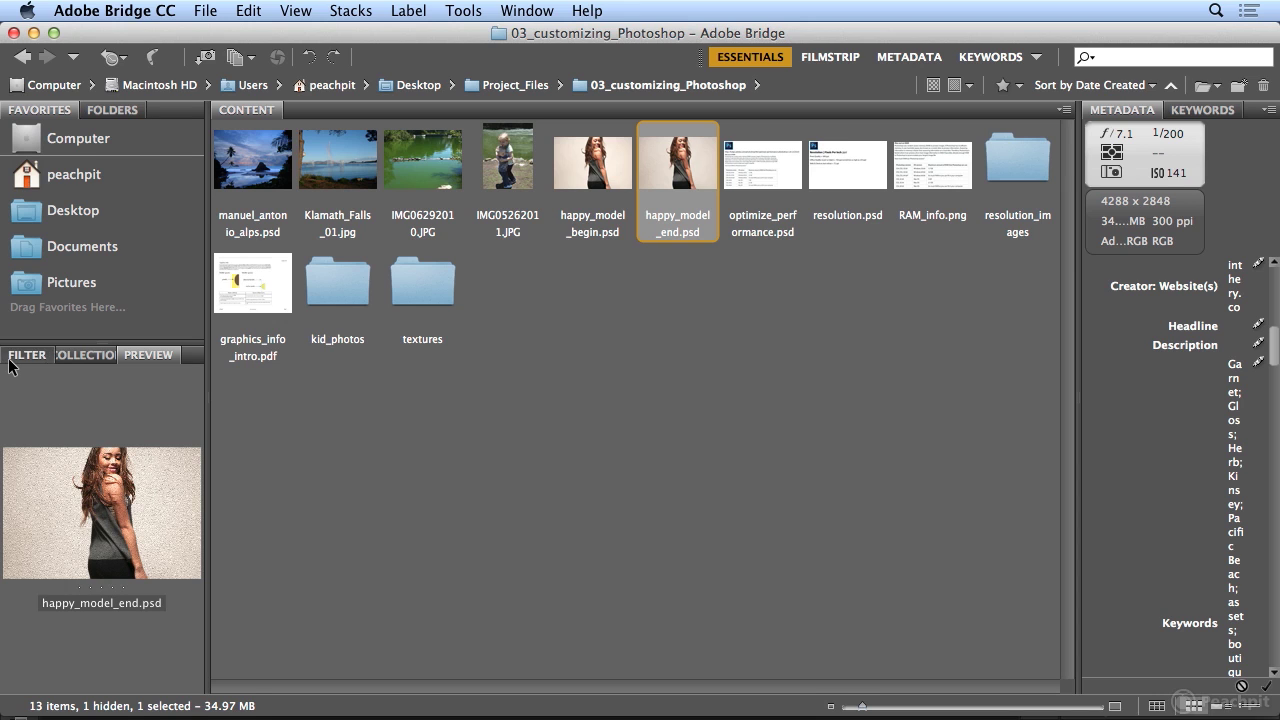
click(95, 351)
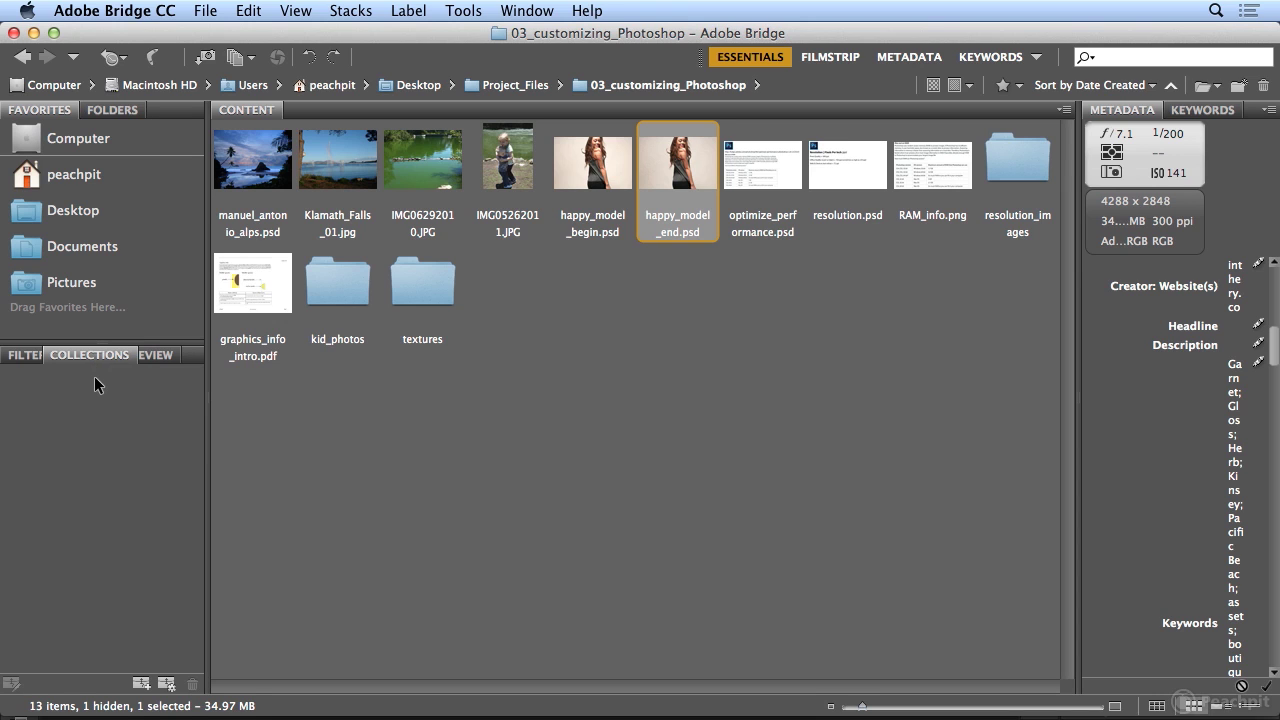
click(150, 355)
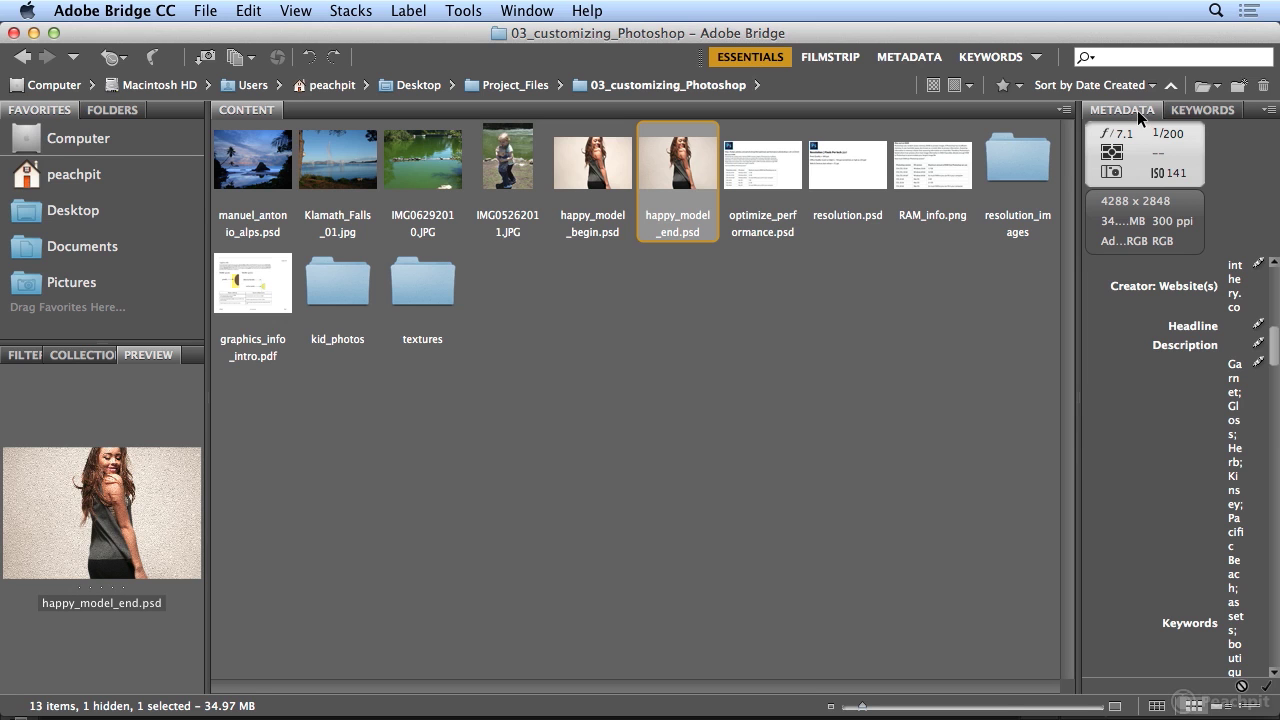
drag(1137, 110, 163, 441)
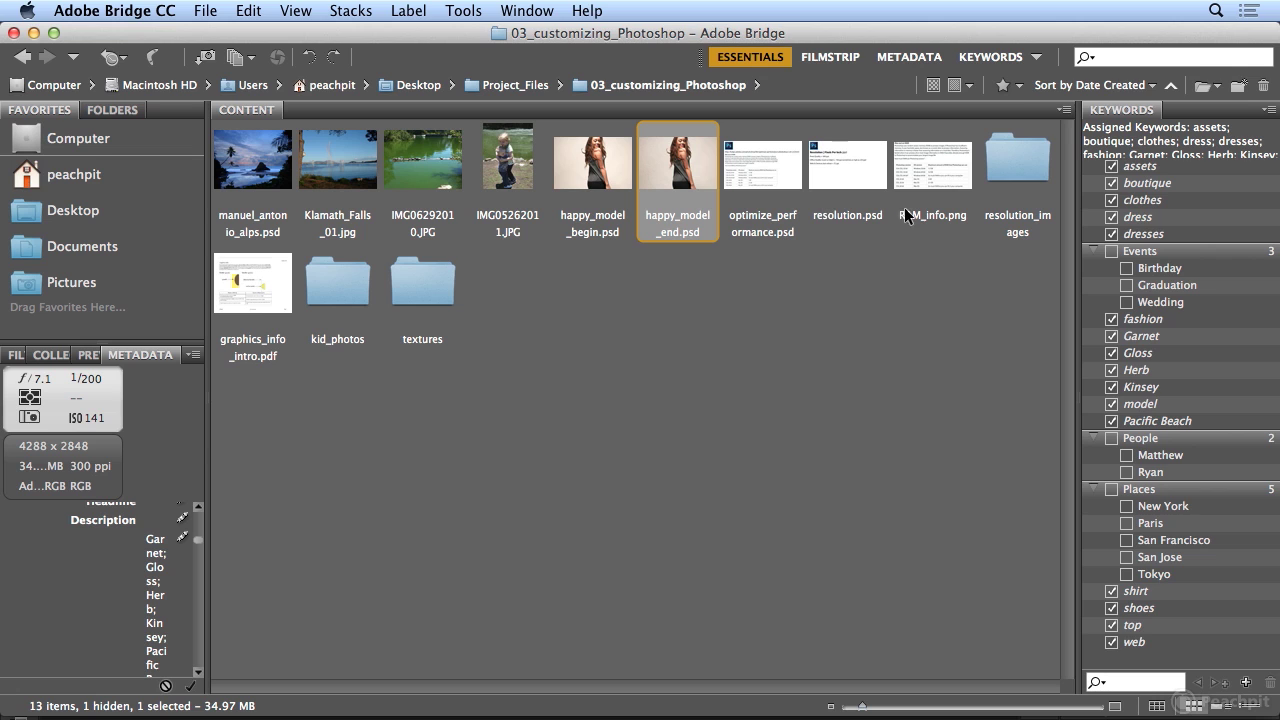
drag(1121, 112, 168, 401)
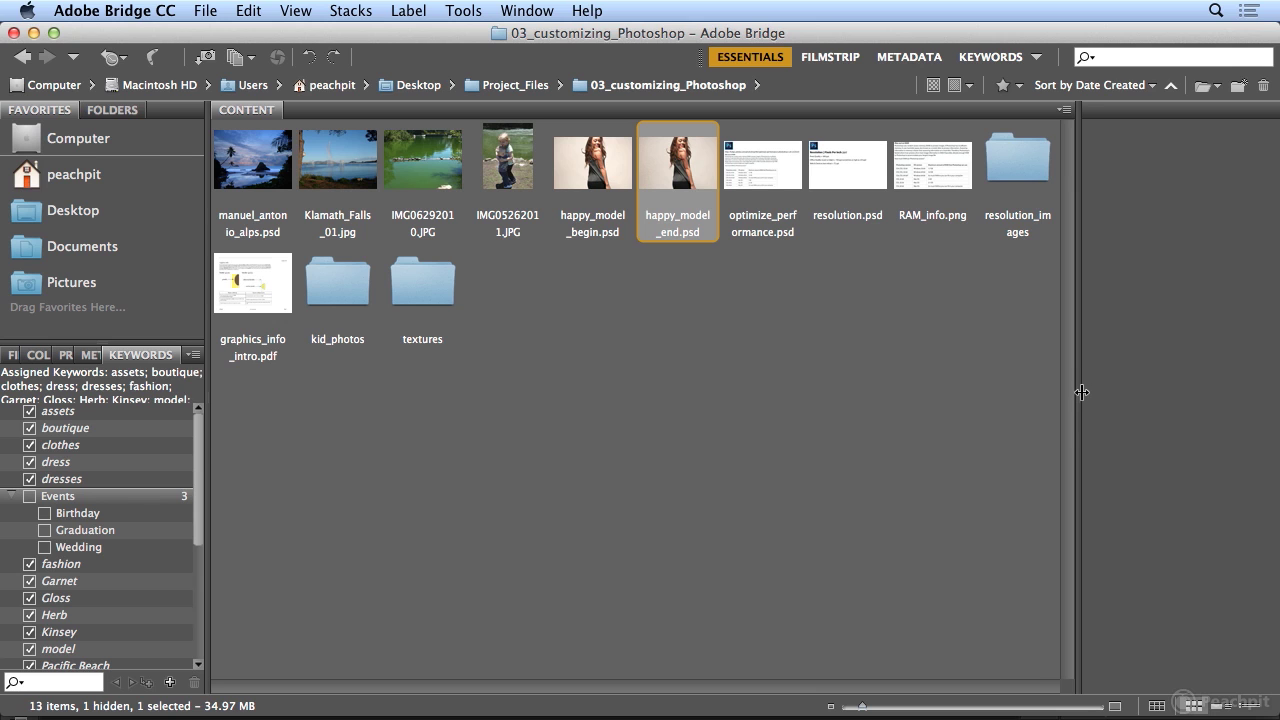
Stretch the Content panel over the empty right column and show the Folders tree.
drag(1083, 396, 1276, 394)
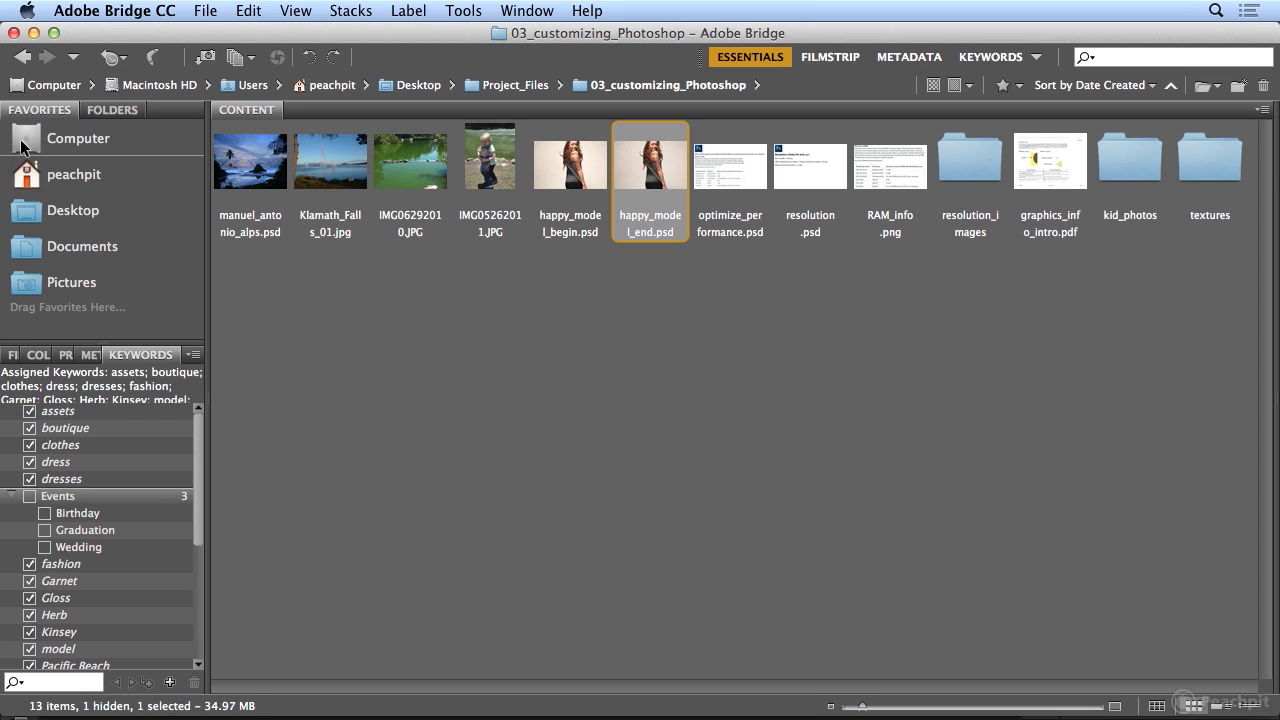
click(112, 111)
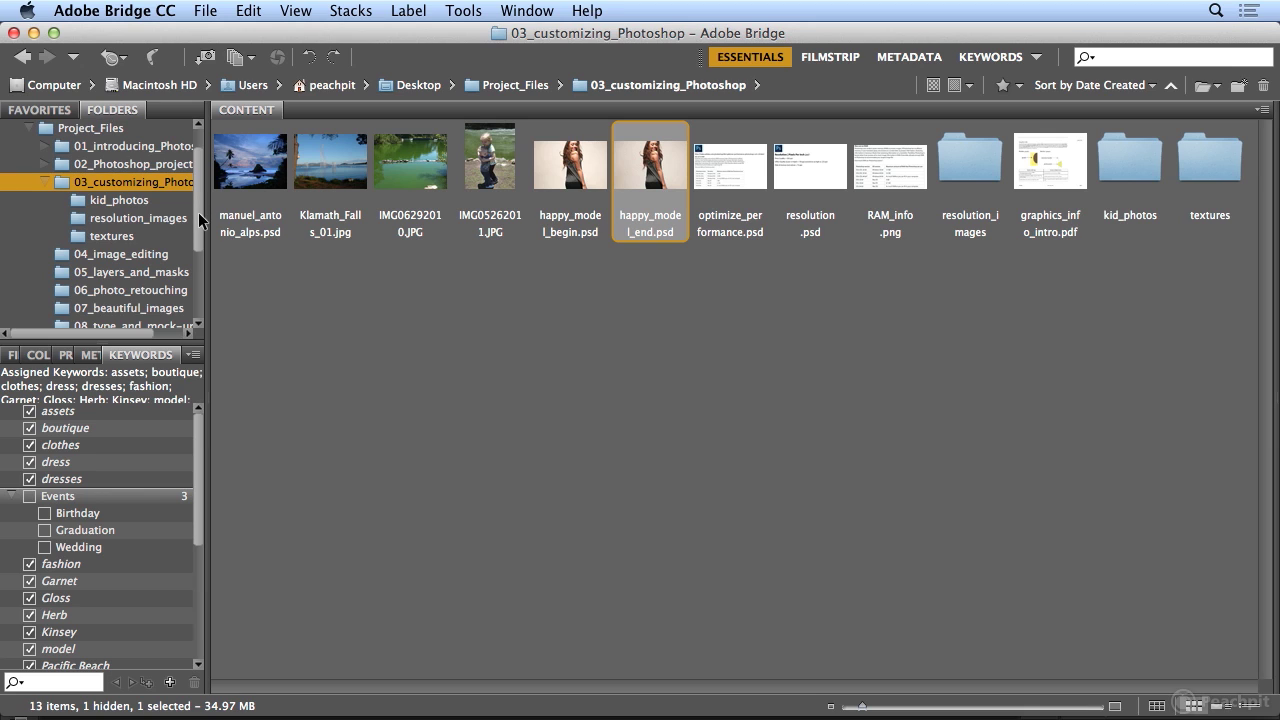
scroll(204, 200, up, 2)
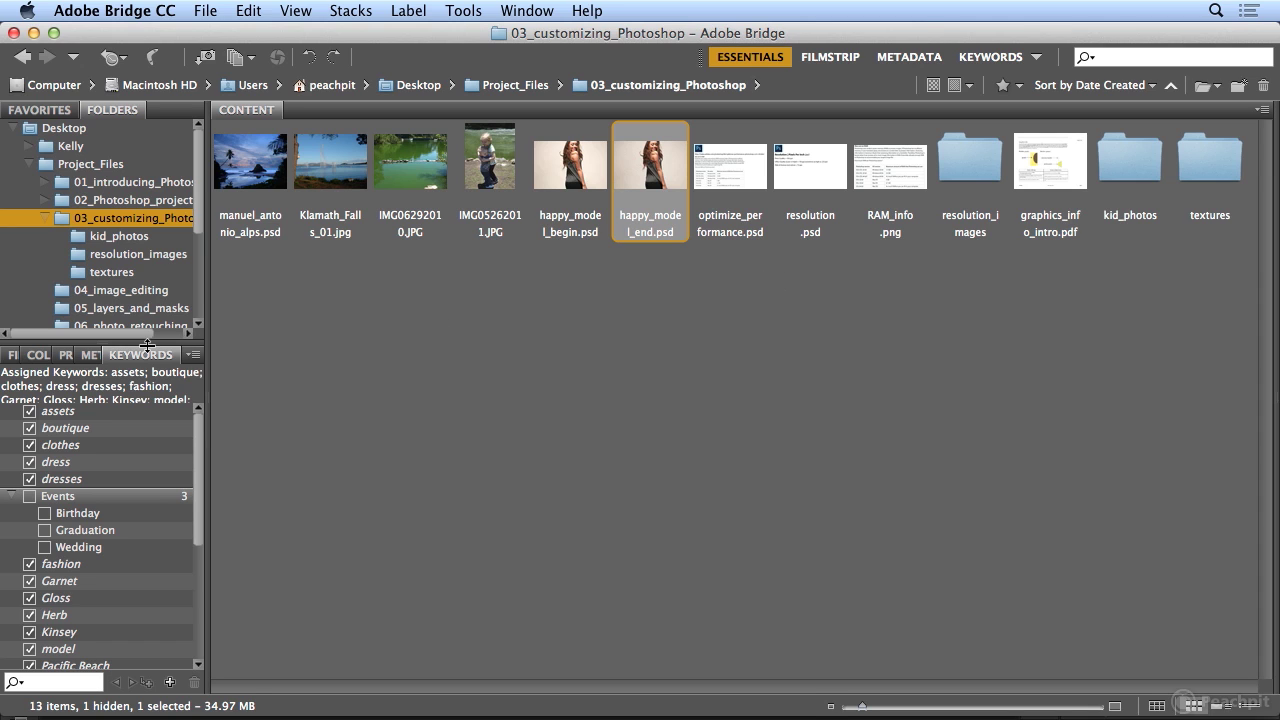
Widen the left panels to half the window, giving happy_model_end.psd a large preview above a smaller folder tree.
click(64, 355)
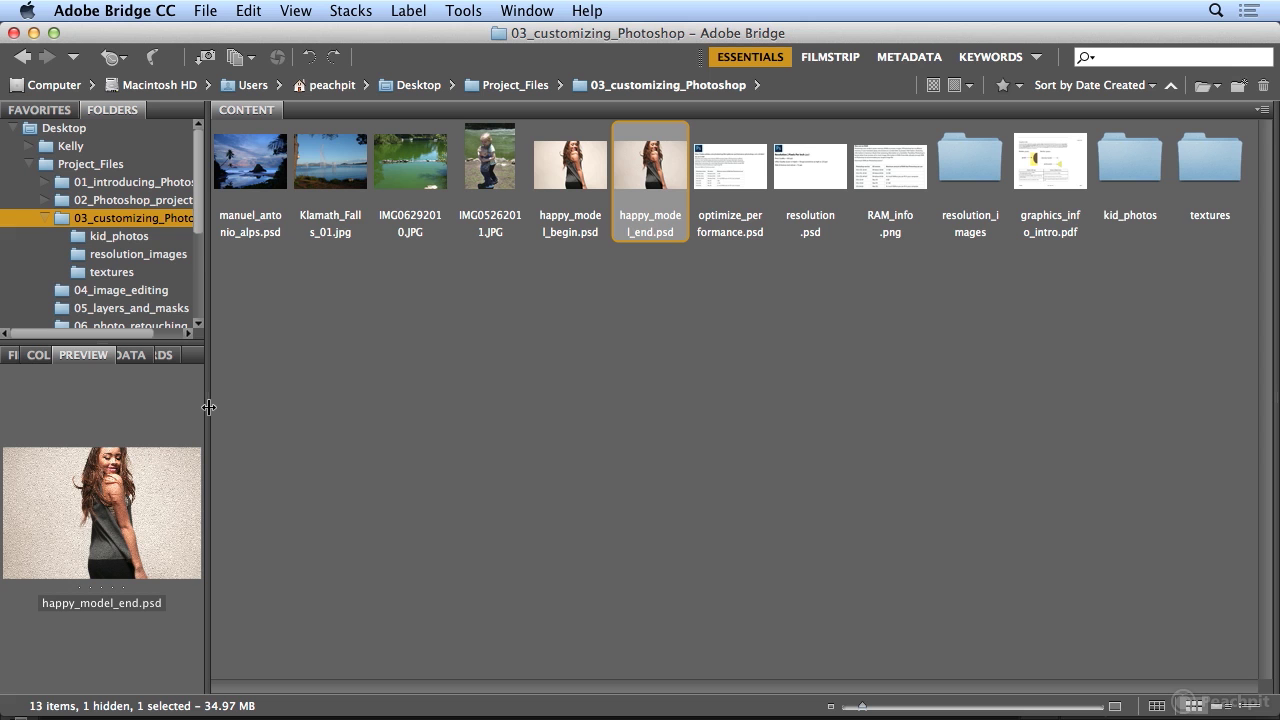
drag(208, 407, 639, 407)
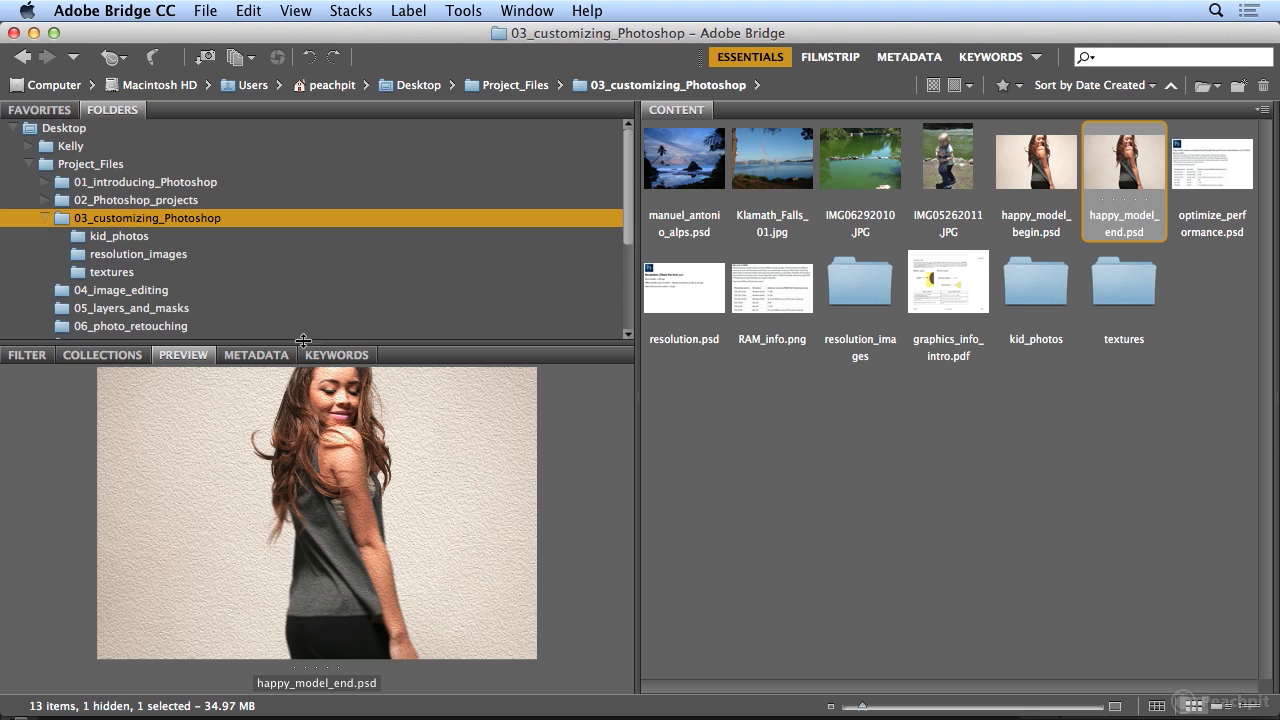
drag(303, 341, 321, 198)
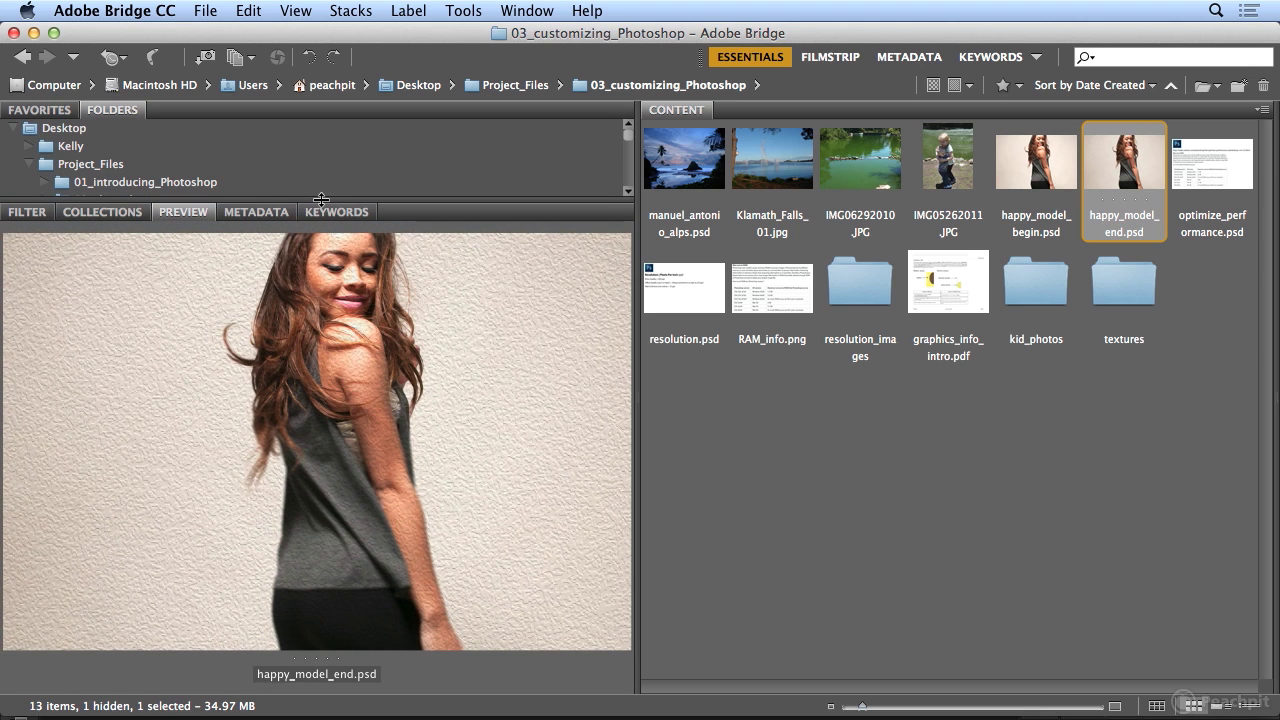
click(676, 158)
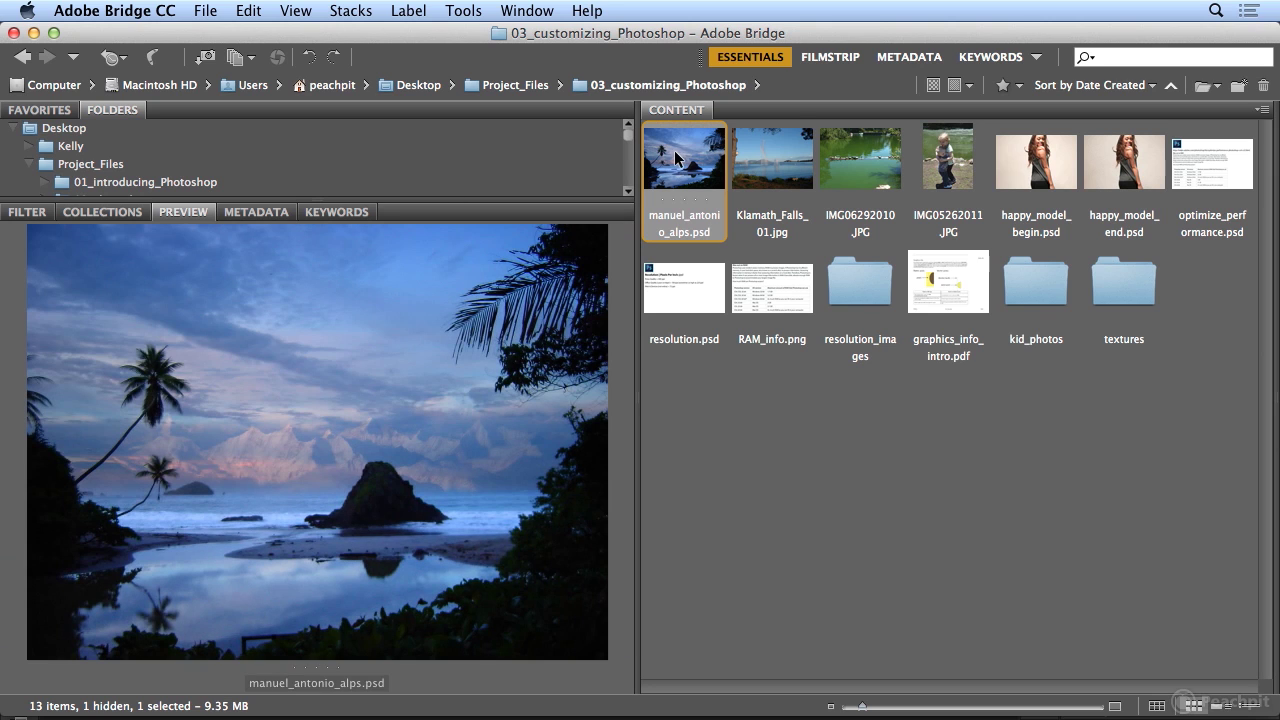
click(772, 158)
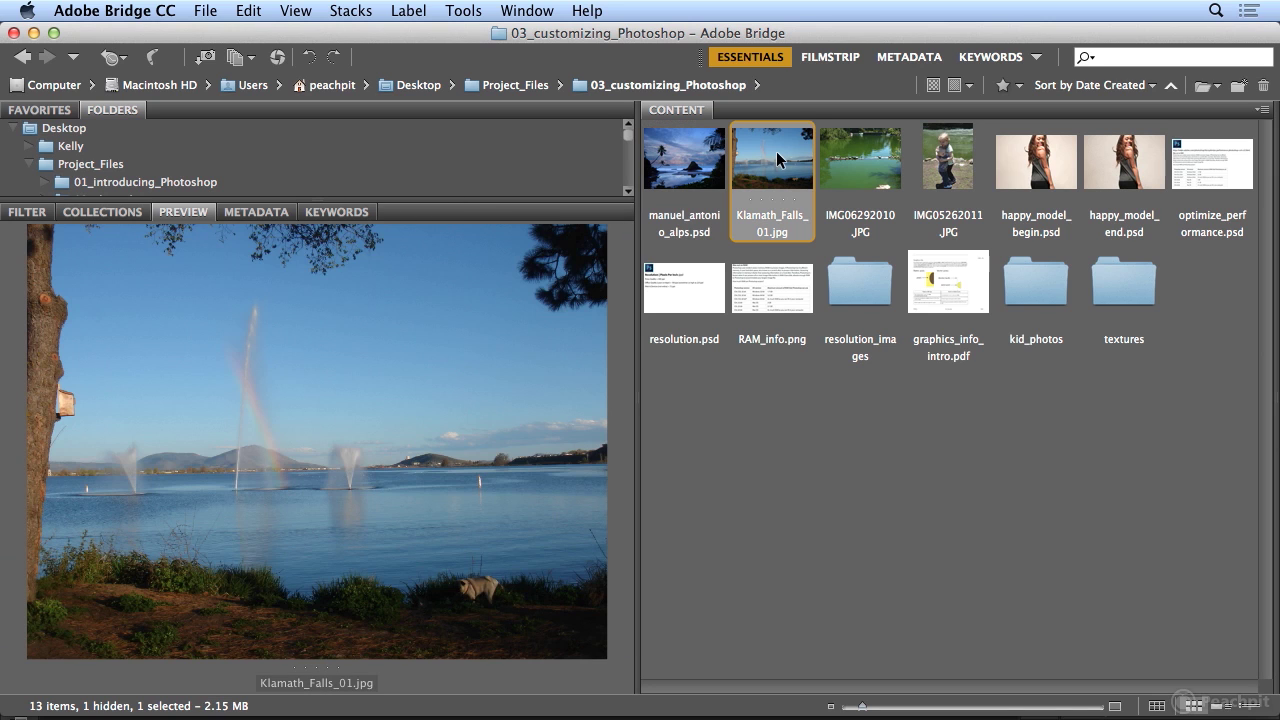
click(862, 157)
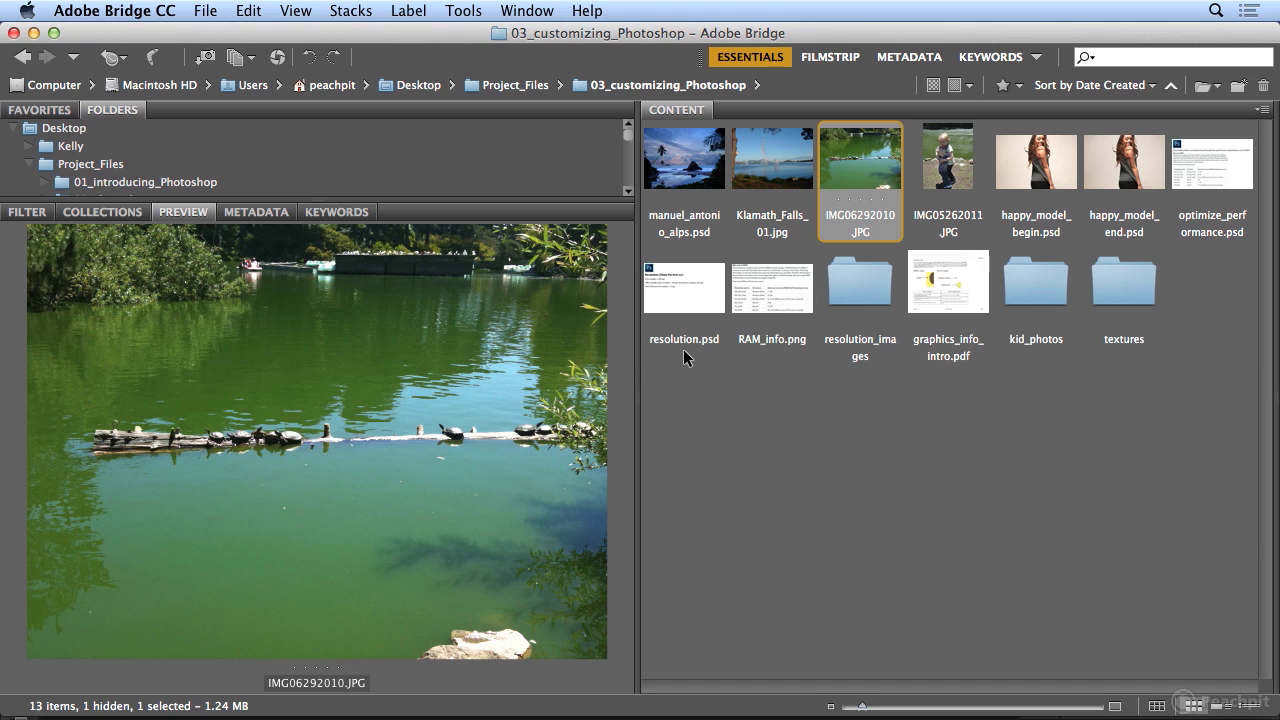
click(271, 440)
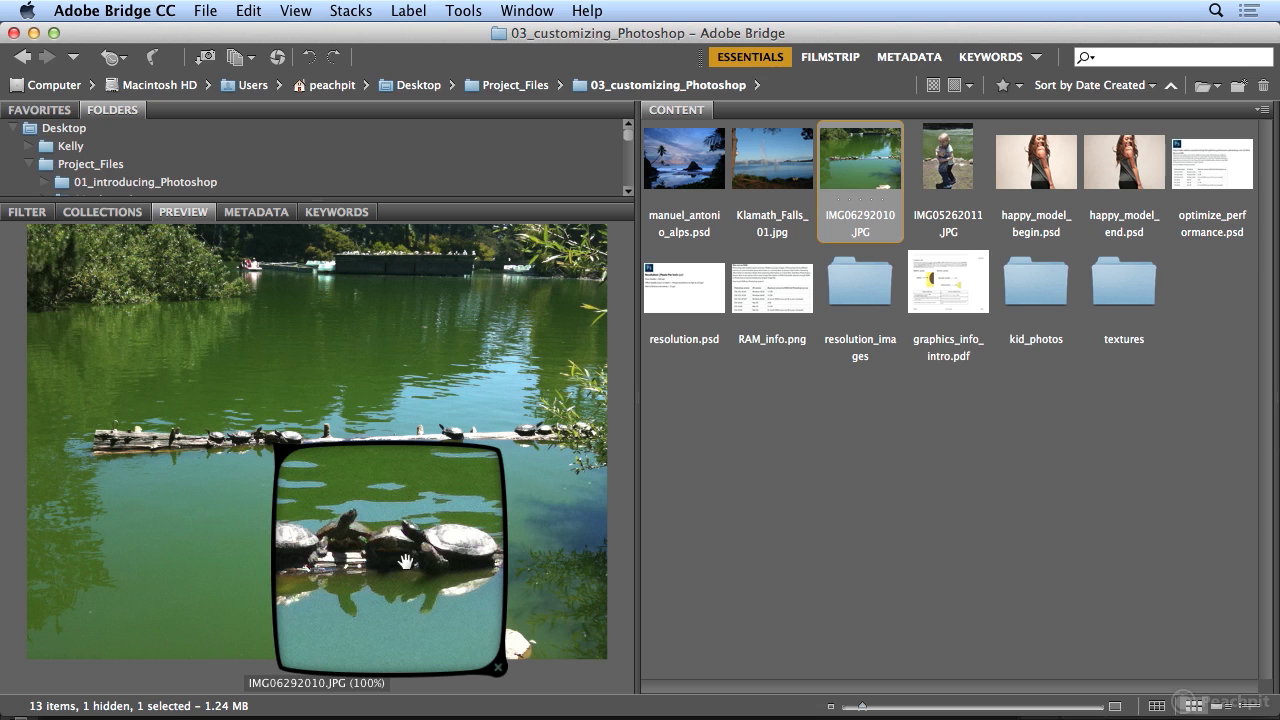
scroll(425, 548, up, 2)
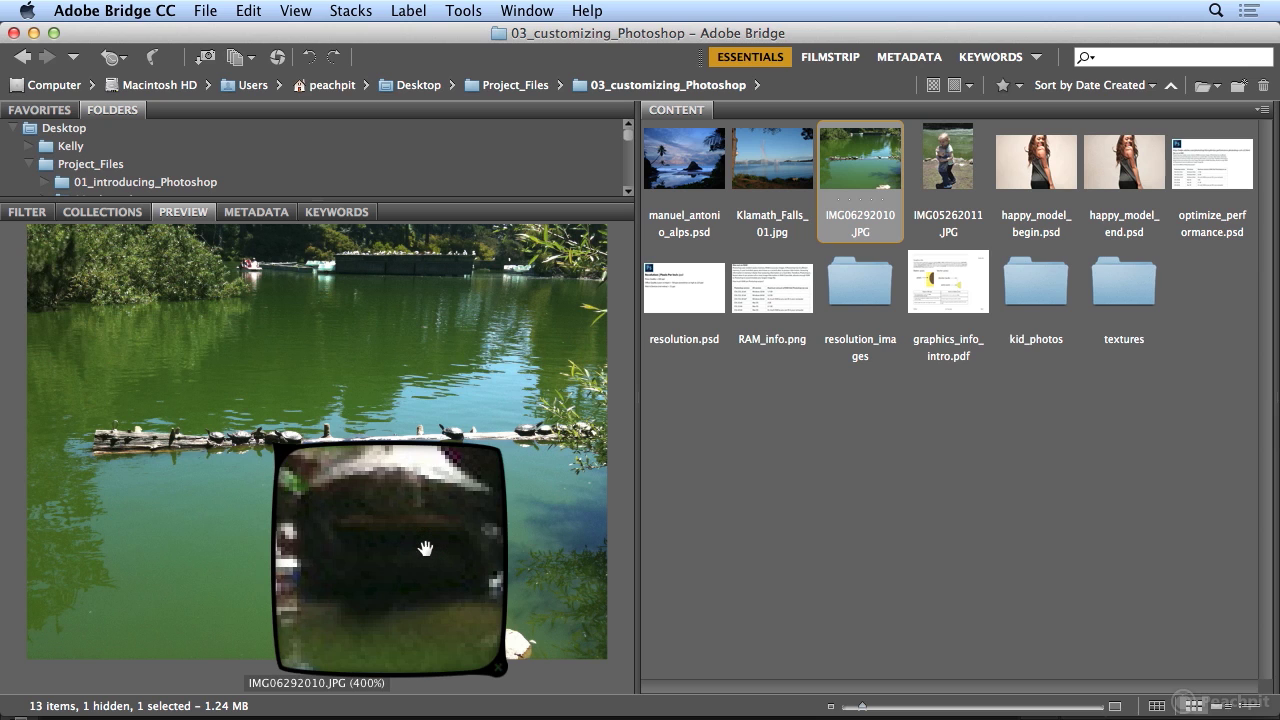
scroll(425, 548, down, 2)
scroll(425, 548, up, 1)
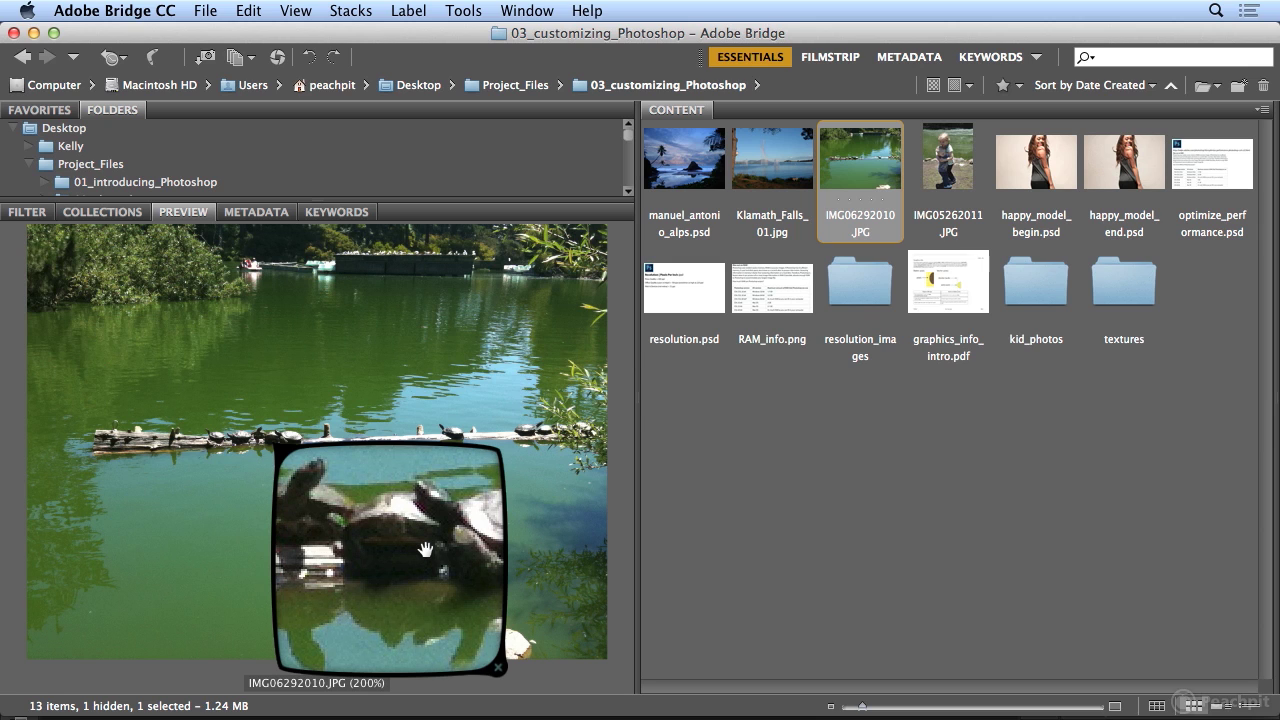
scroll(425, 548, up, 1)
scroll(425, 548, up, 1)
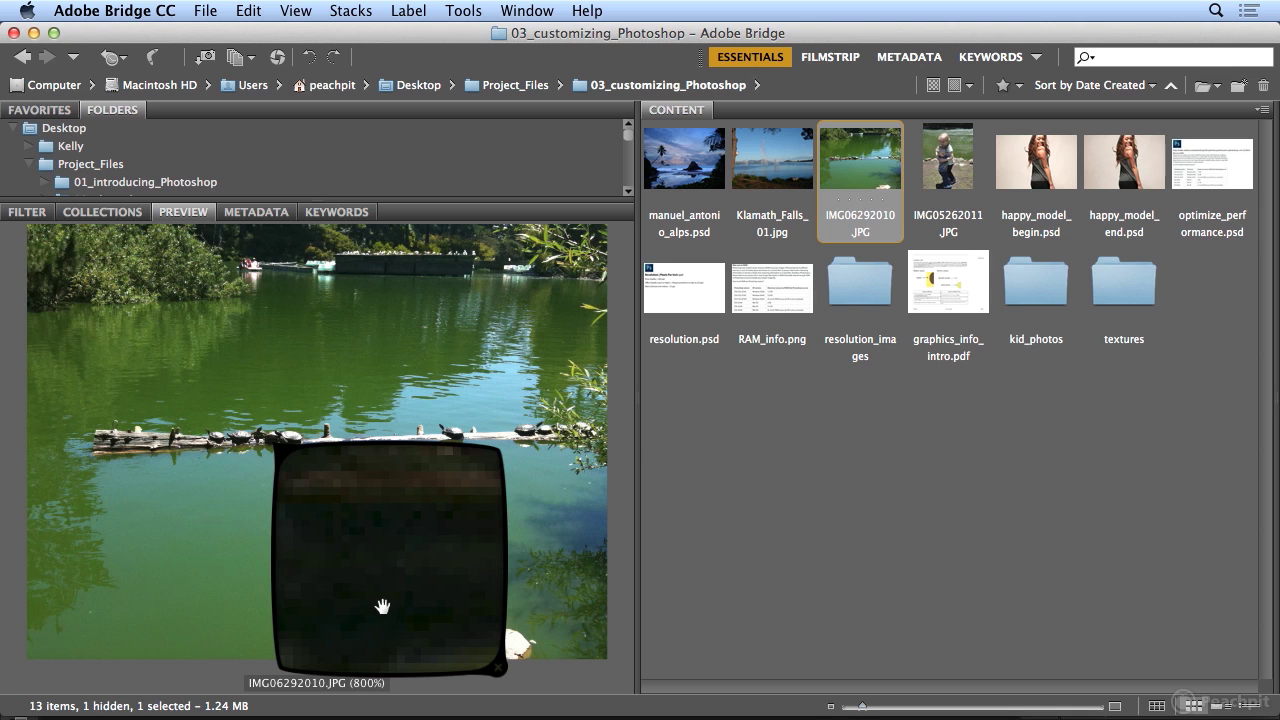
scroll(382, 606, down, 2)
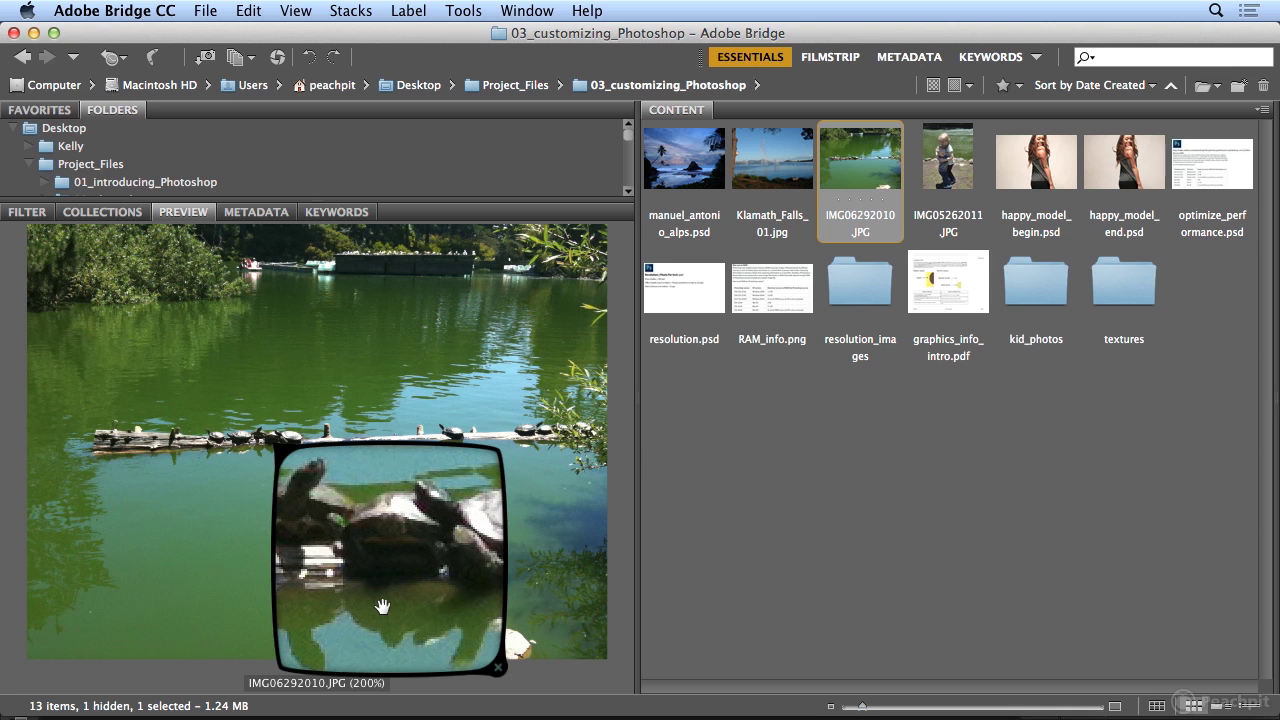
click(180, 445)
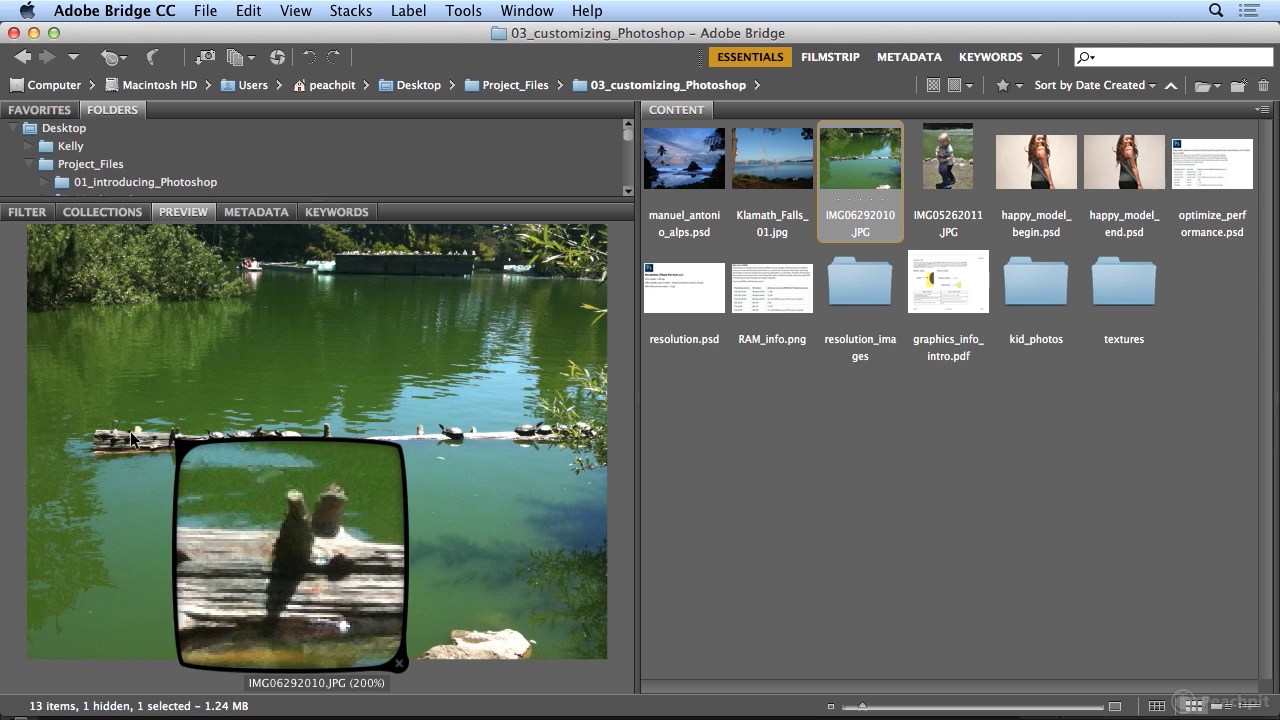
click(120, 438)
drag(88, 438, 178, 428)
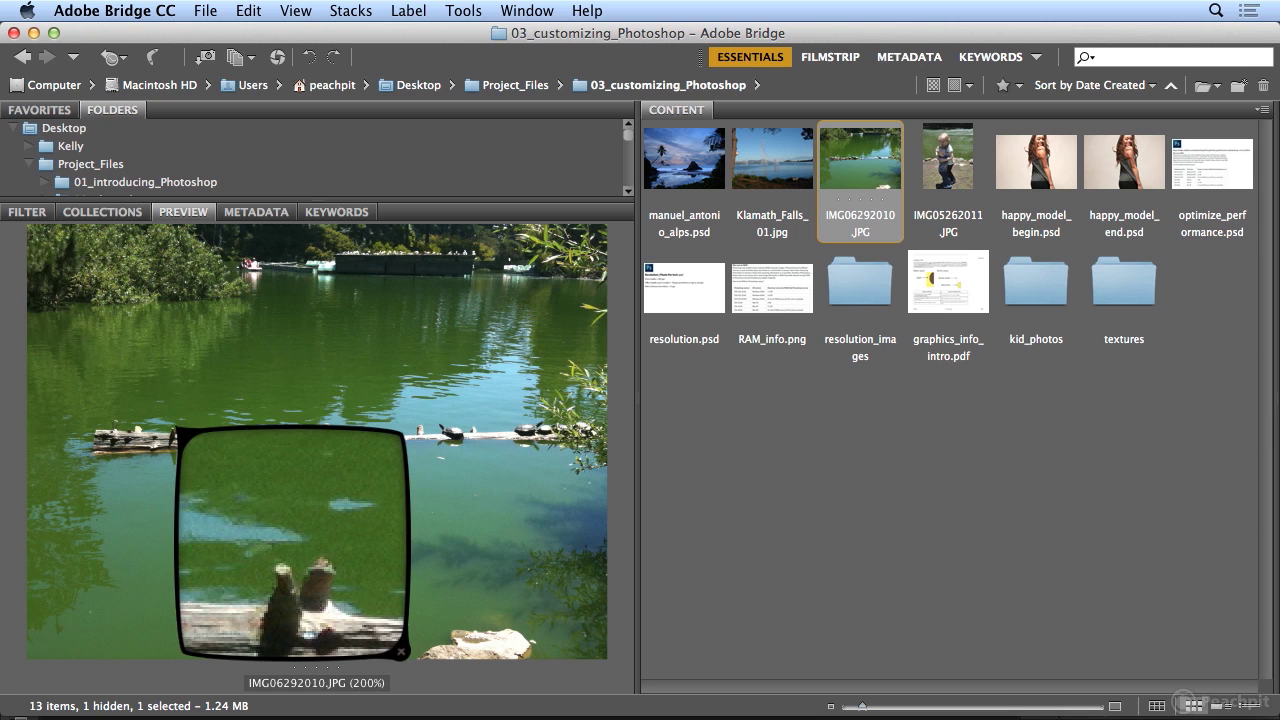
scroll(300, 505, down, 1)
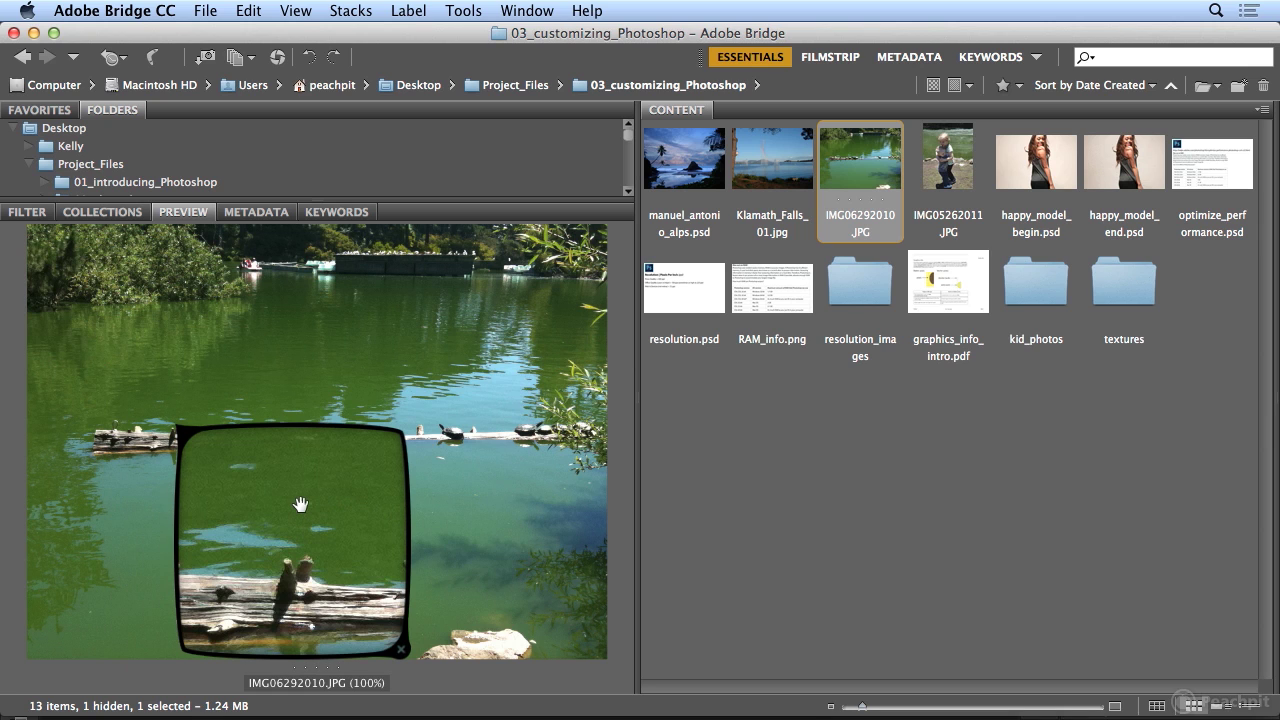
click(180, 430)
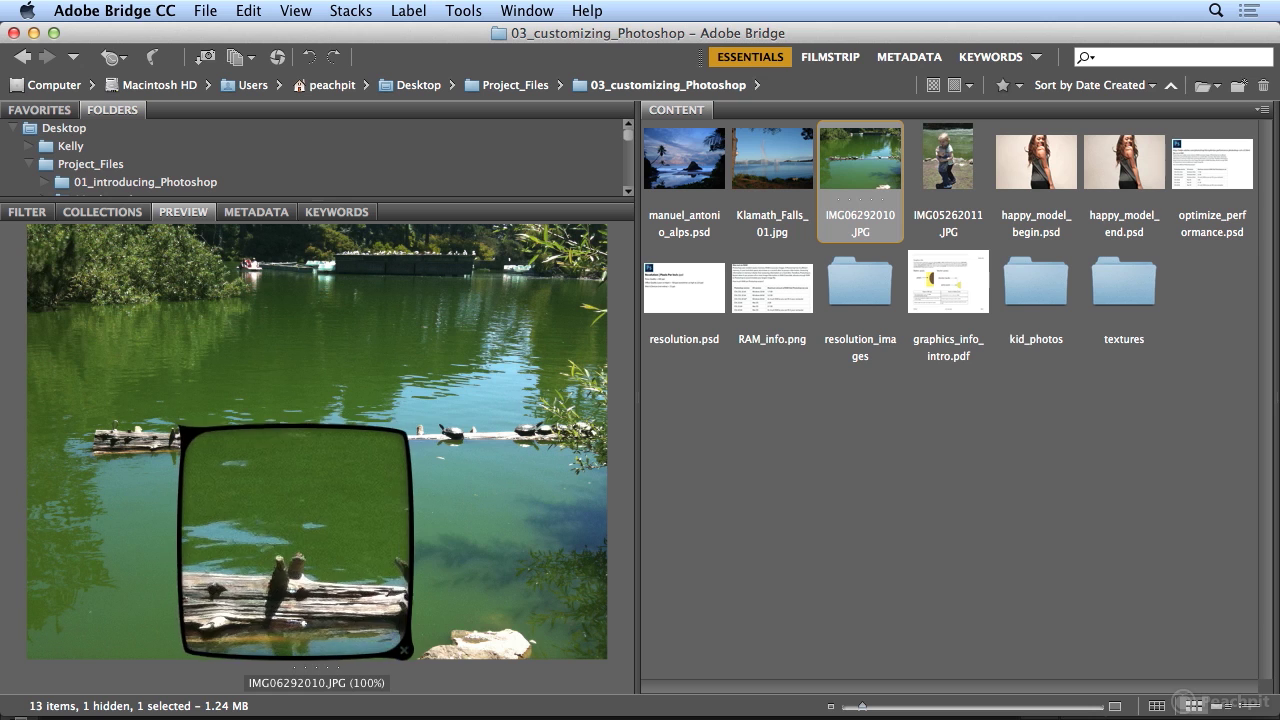
drag(180, 430, 296, 437)
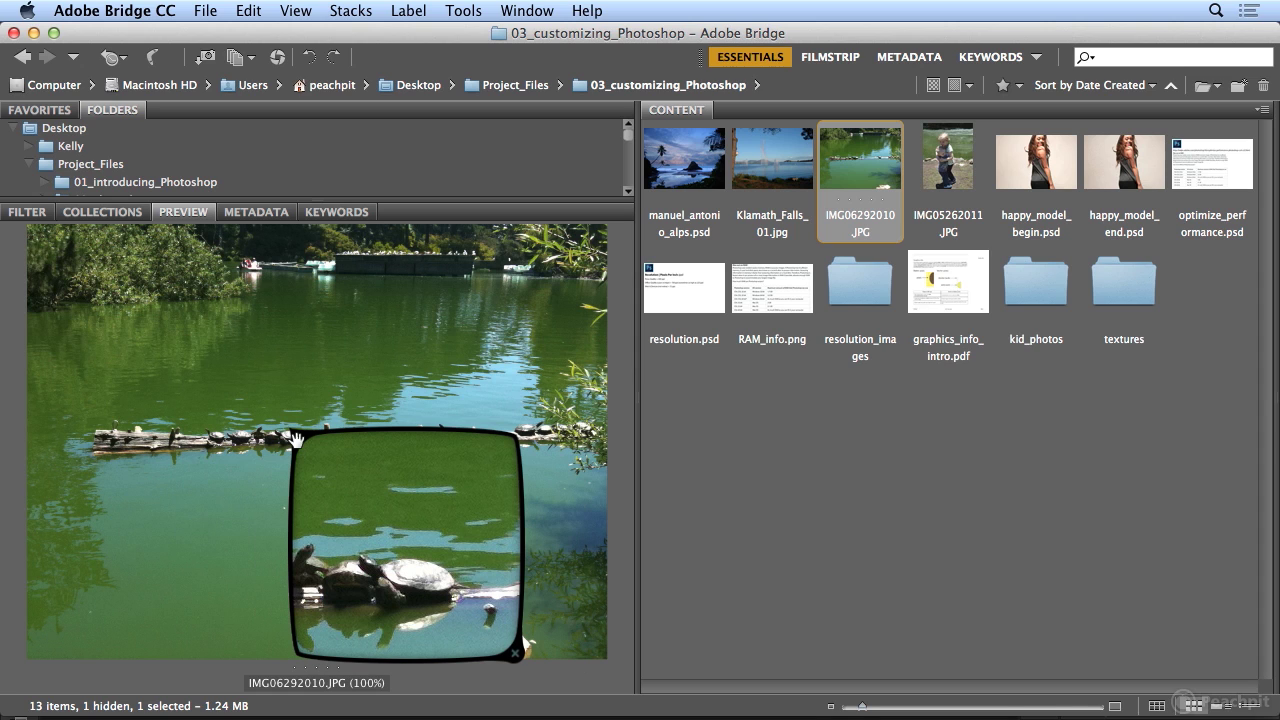
click(401, 528)
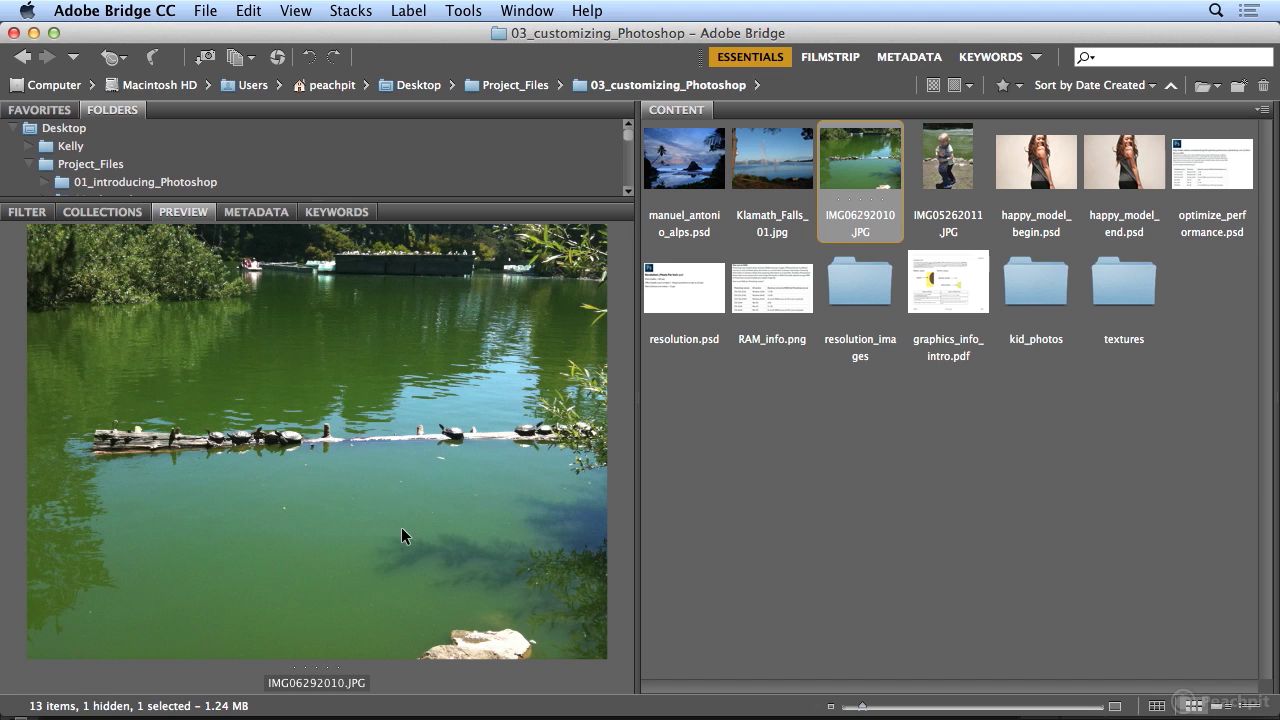
click(258, 266)
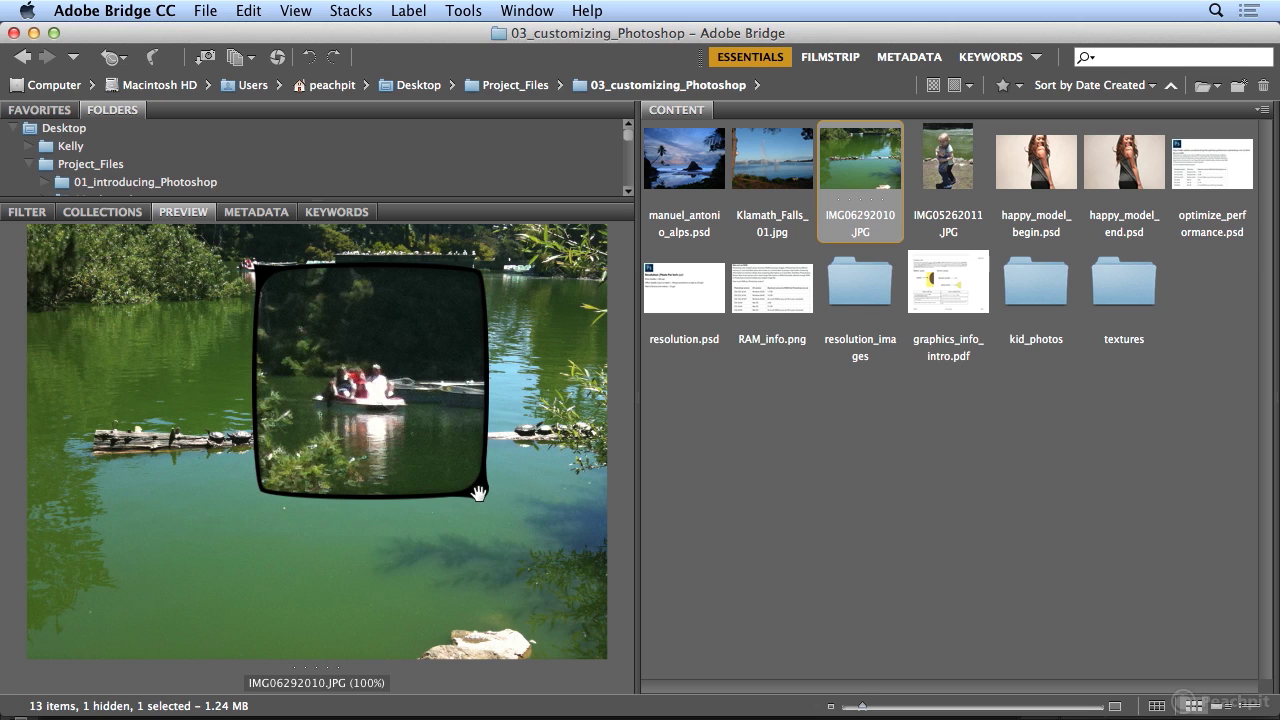
click(478, 492)
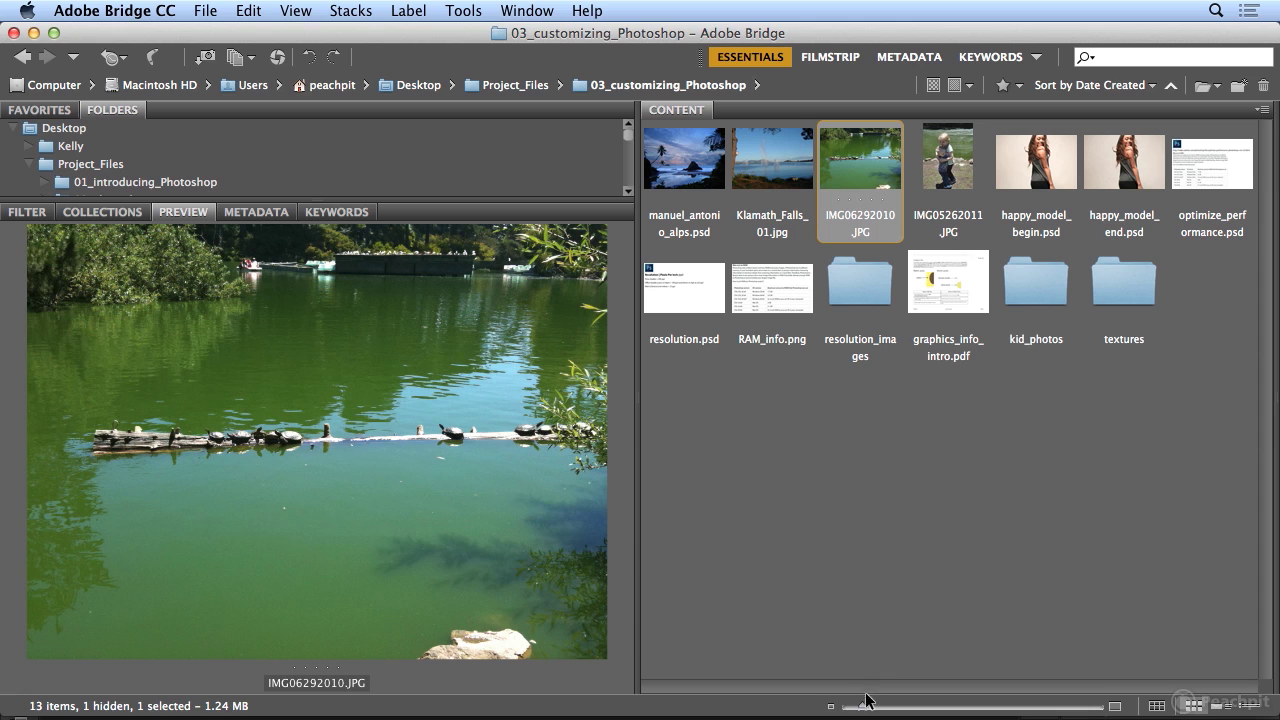
Enlarge the Content thumbnails with the size slider until four fit per row.
drag(862, 708, 890, 710)
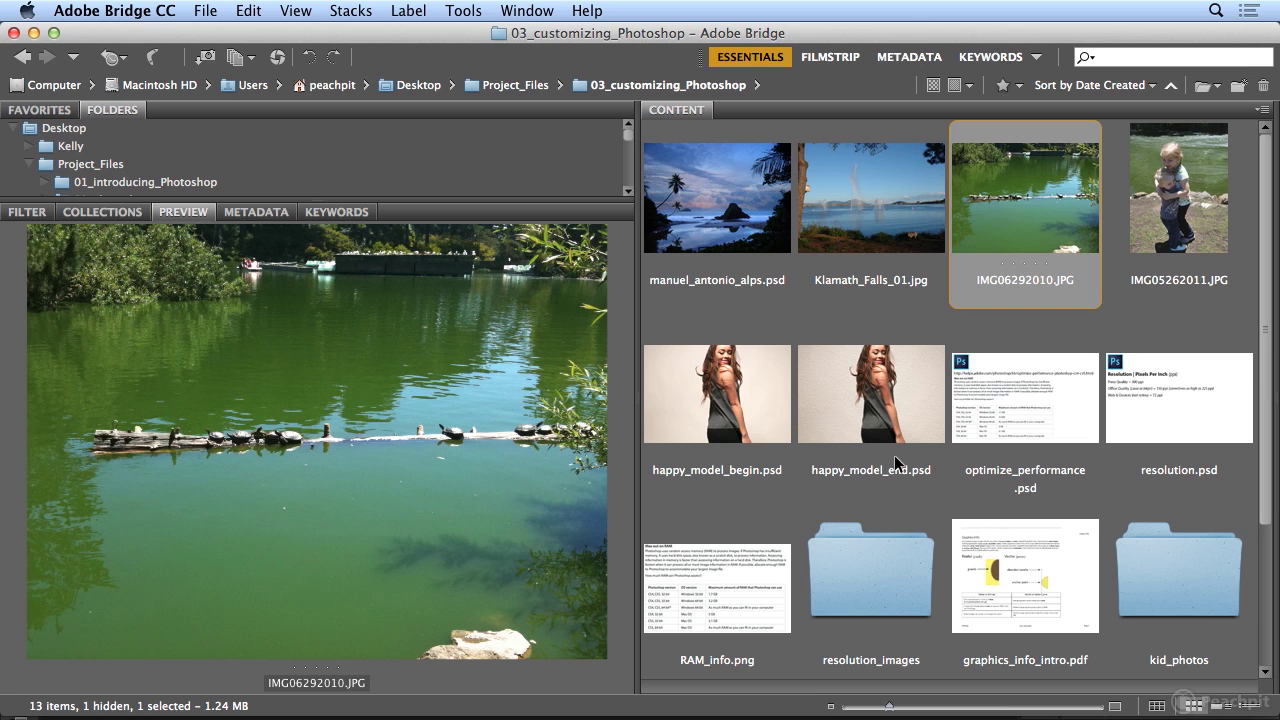
Sort the 03_customizing_Photoshop thumbnails by filename using View > Sort.
click(299, 14)
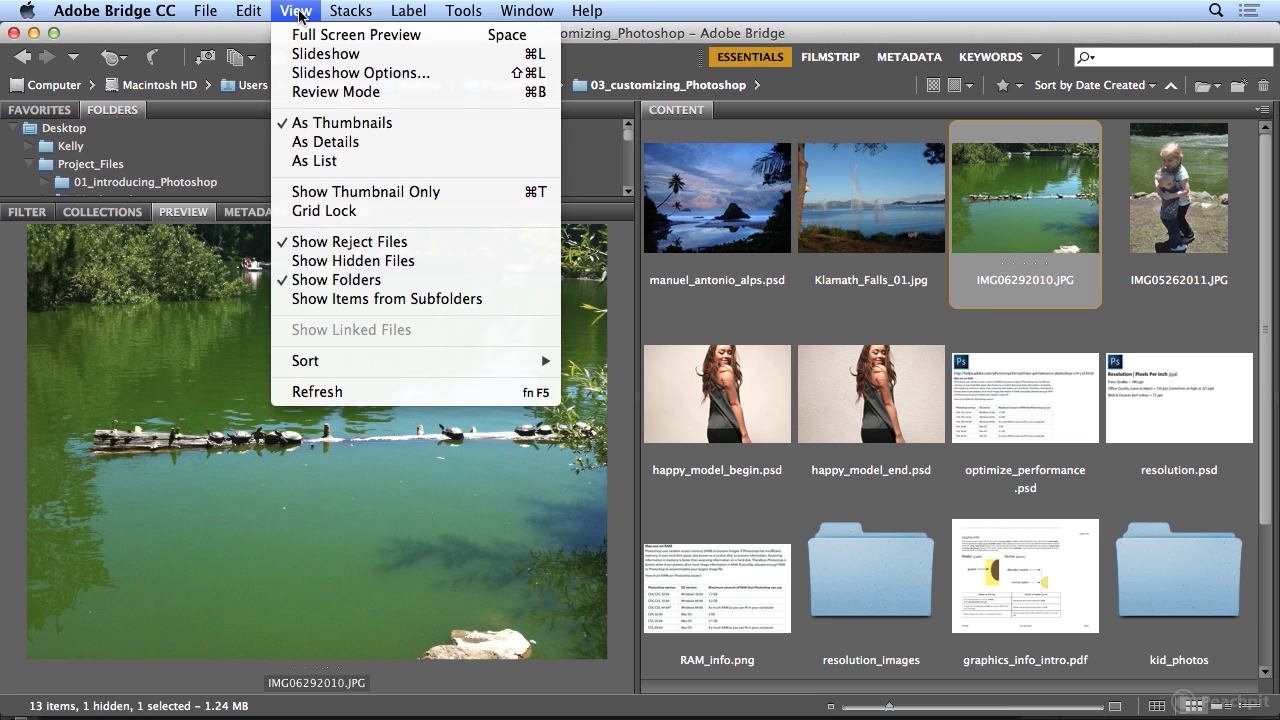
mouse_move(383, 366)
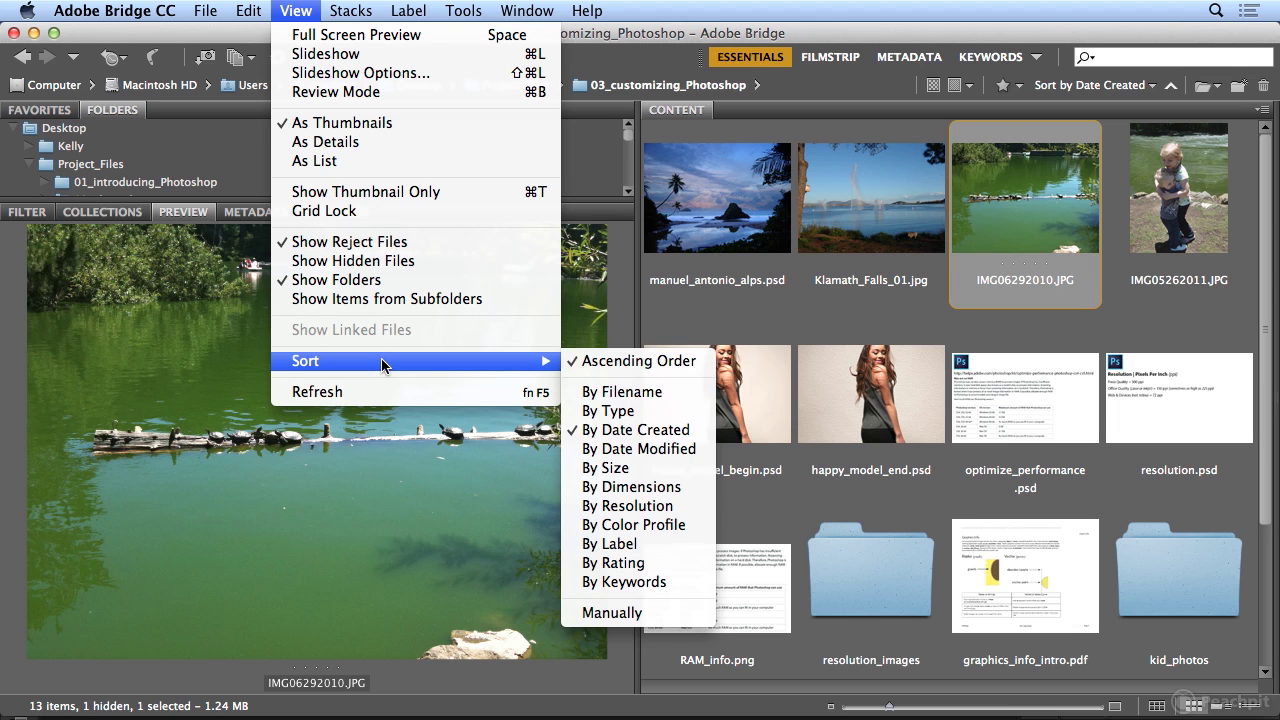
click(666, 396)
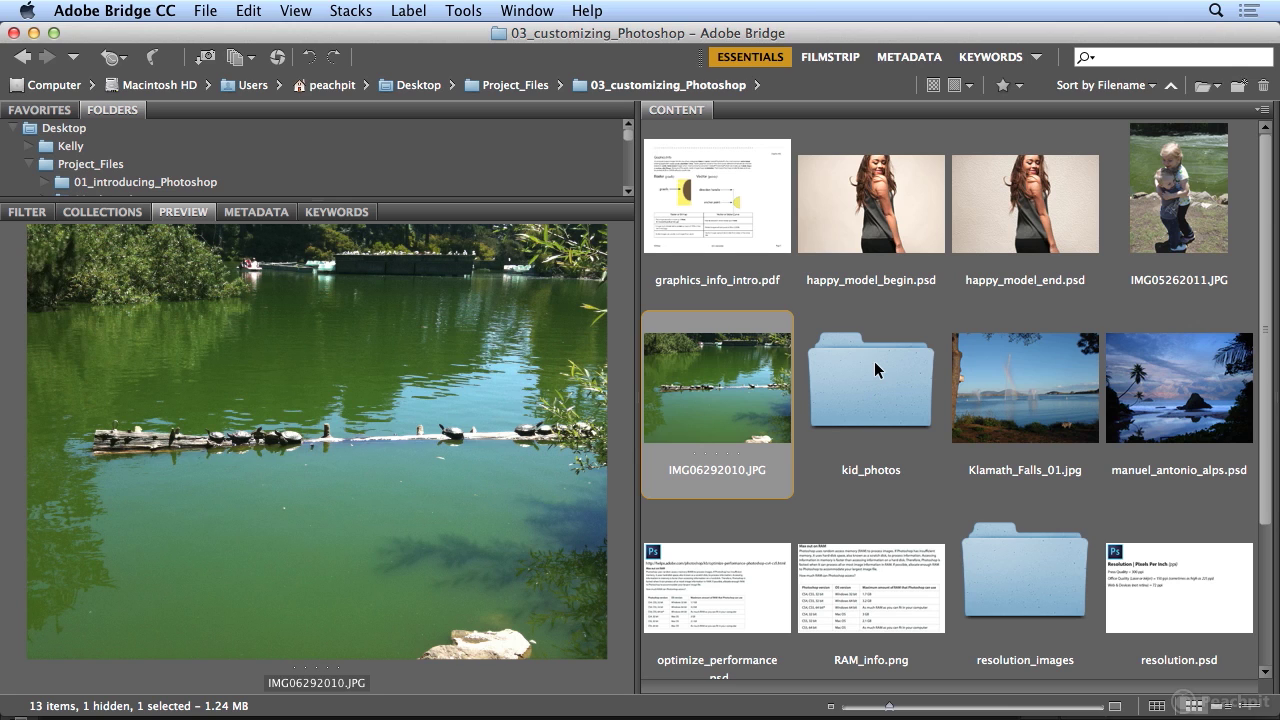
Save the layout as new workspace 'Kelly', keeping window location and sort order.
click(500, 10)
mouse_move(530, 38)
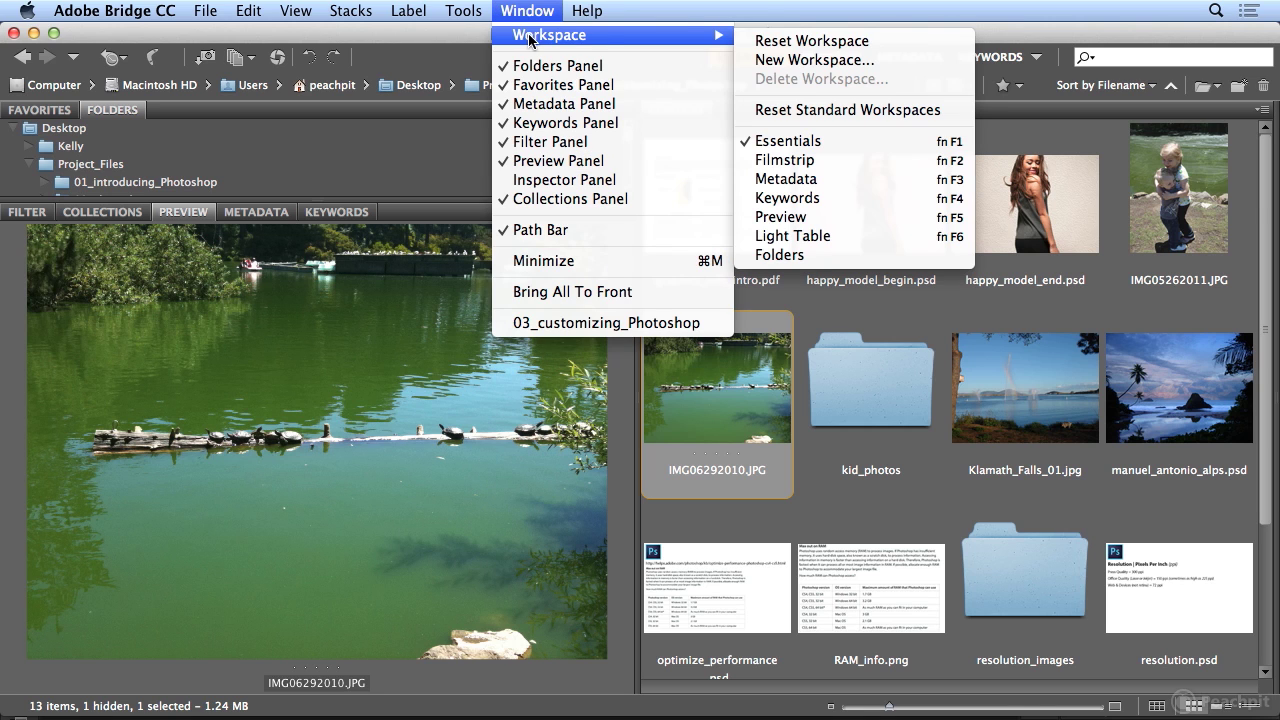
click(796, 60)
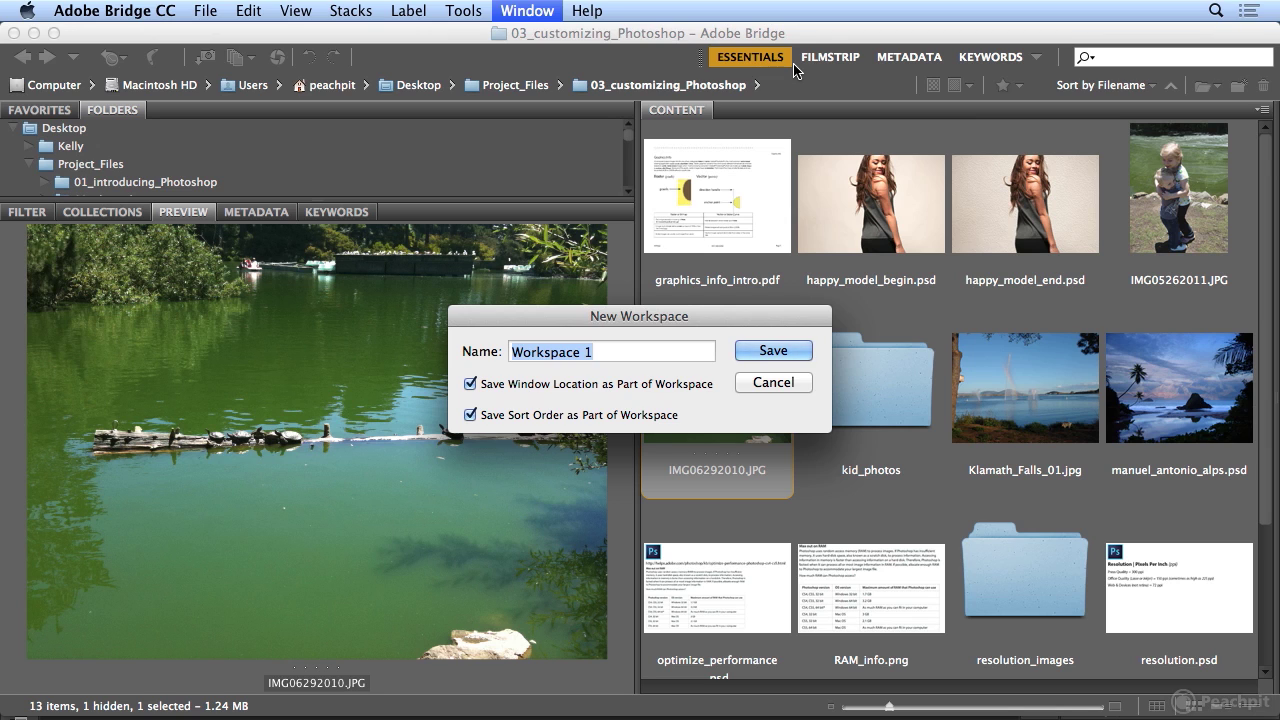
text(Kelly)
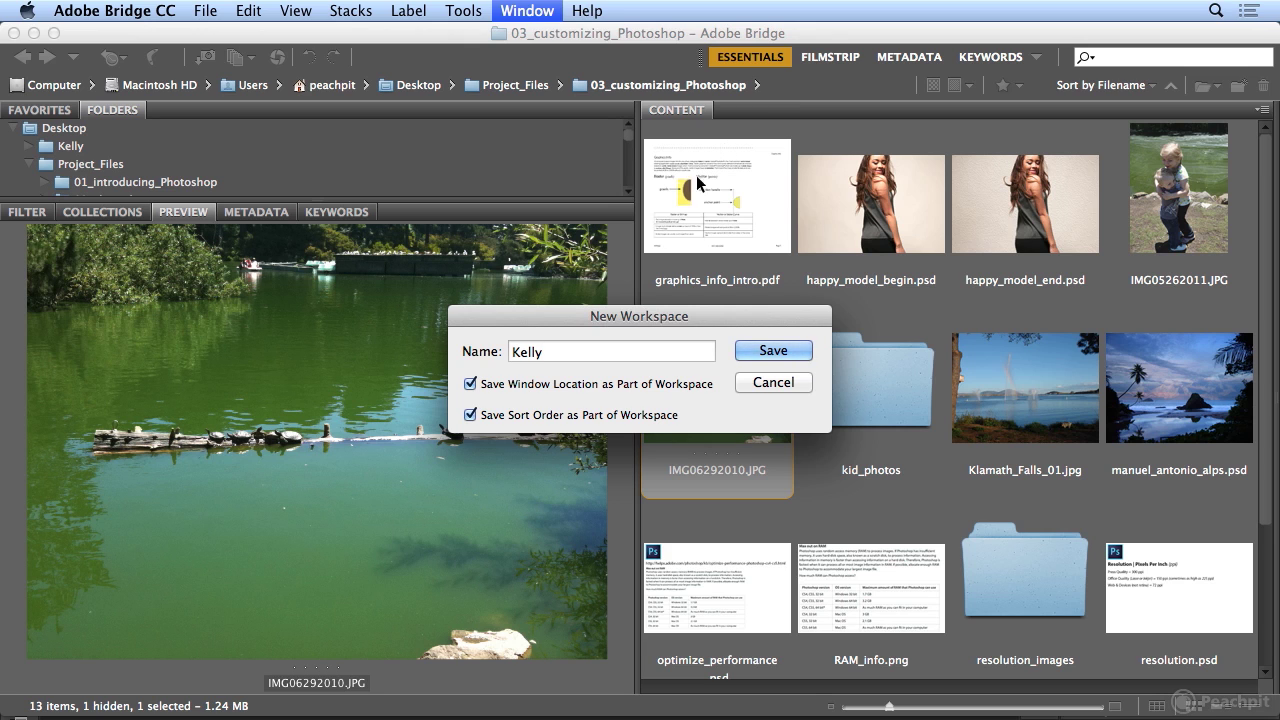
click(790, 358)
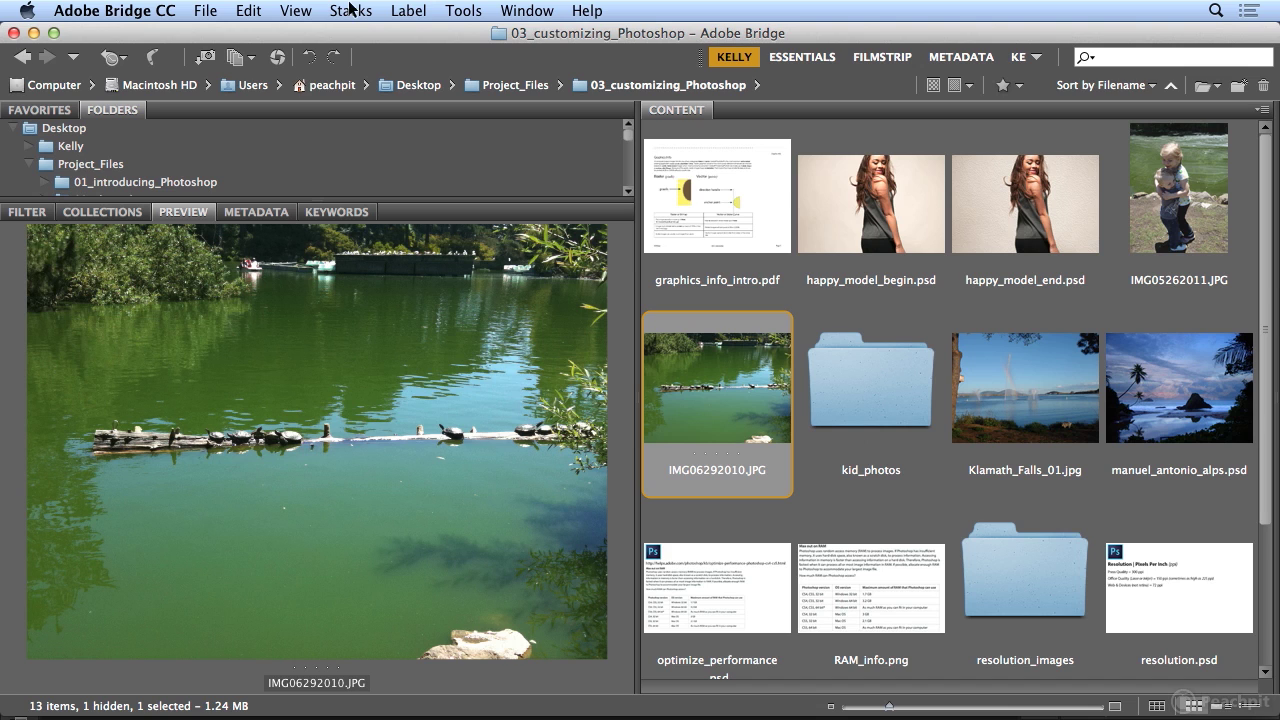
Switch Bridge to the Filmstrip workspace.
click(514, 10)
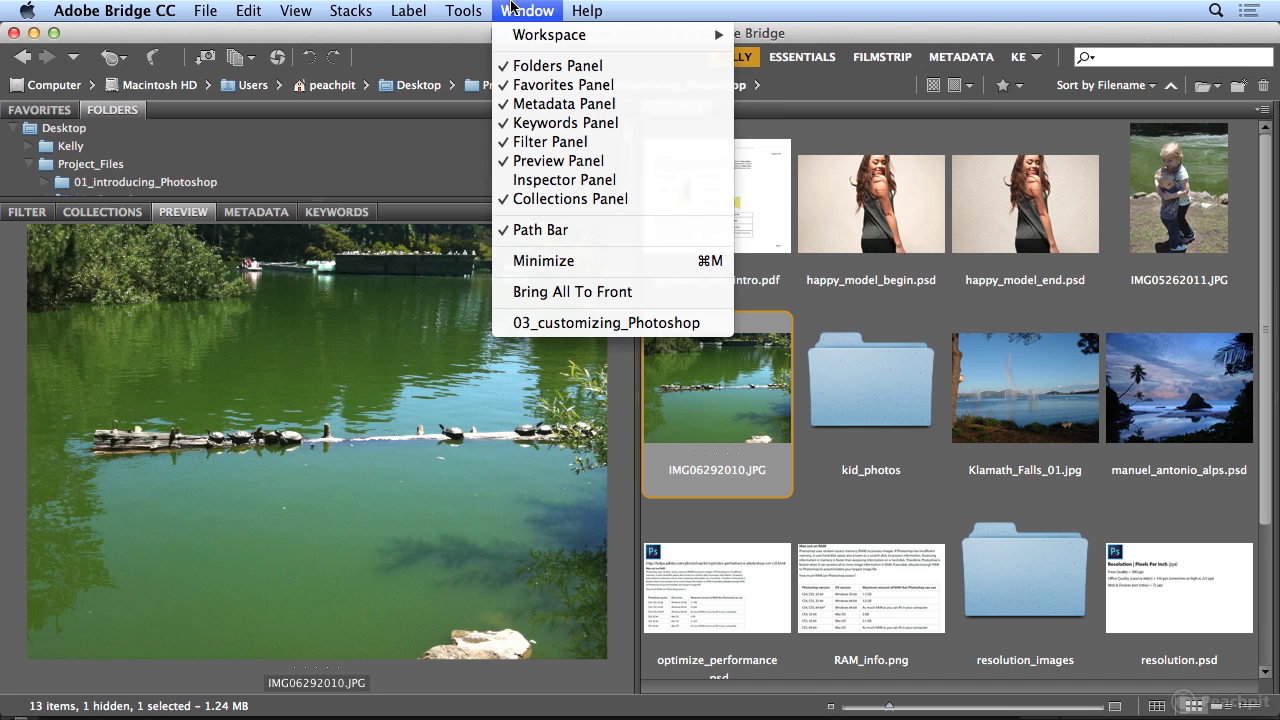
mouse_move(716, 35)
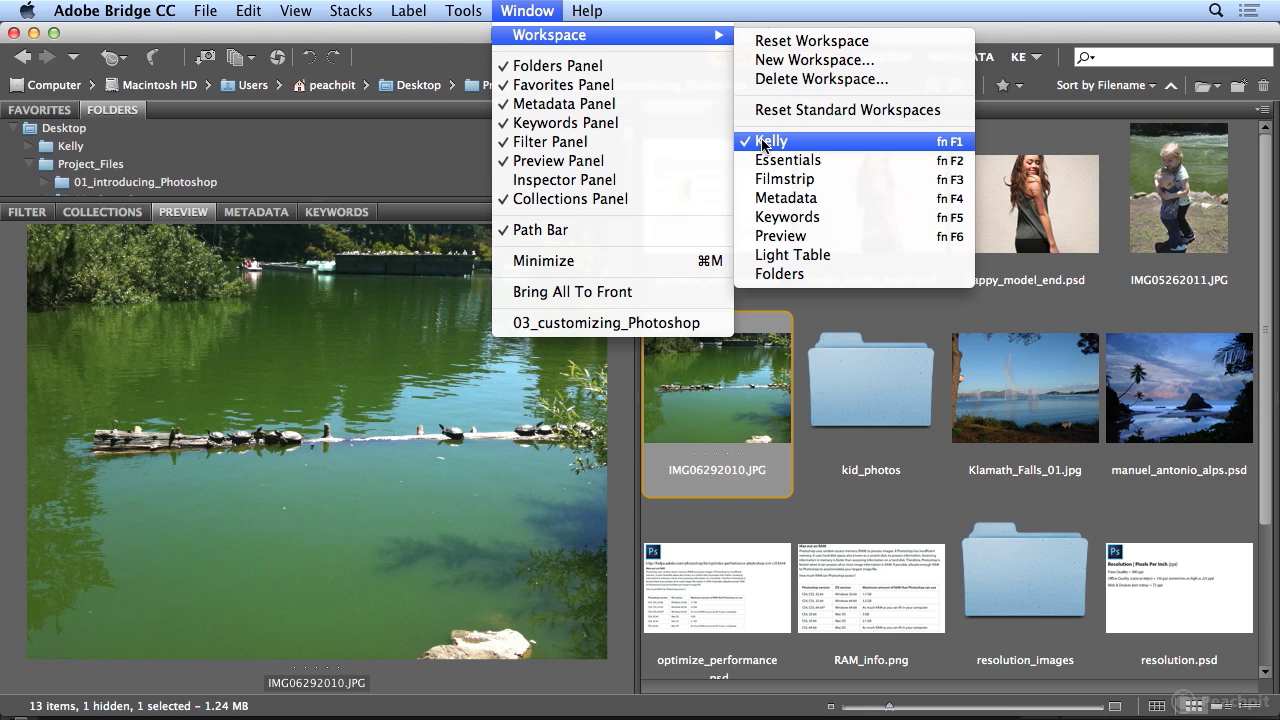
click(761, 179)
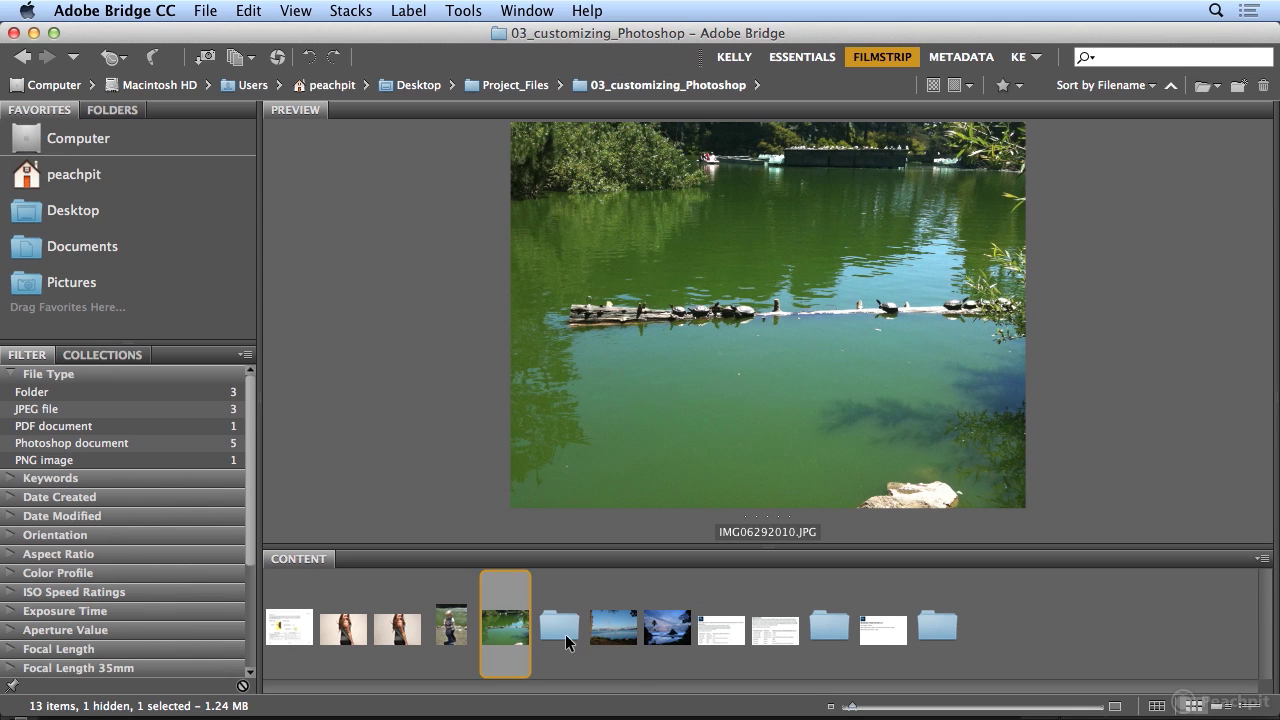
Preview manuel_antonio_alps.psd and inspect its detail with the loupe, then close it.
click(620, 638)
click(658, 638)
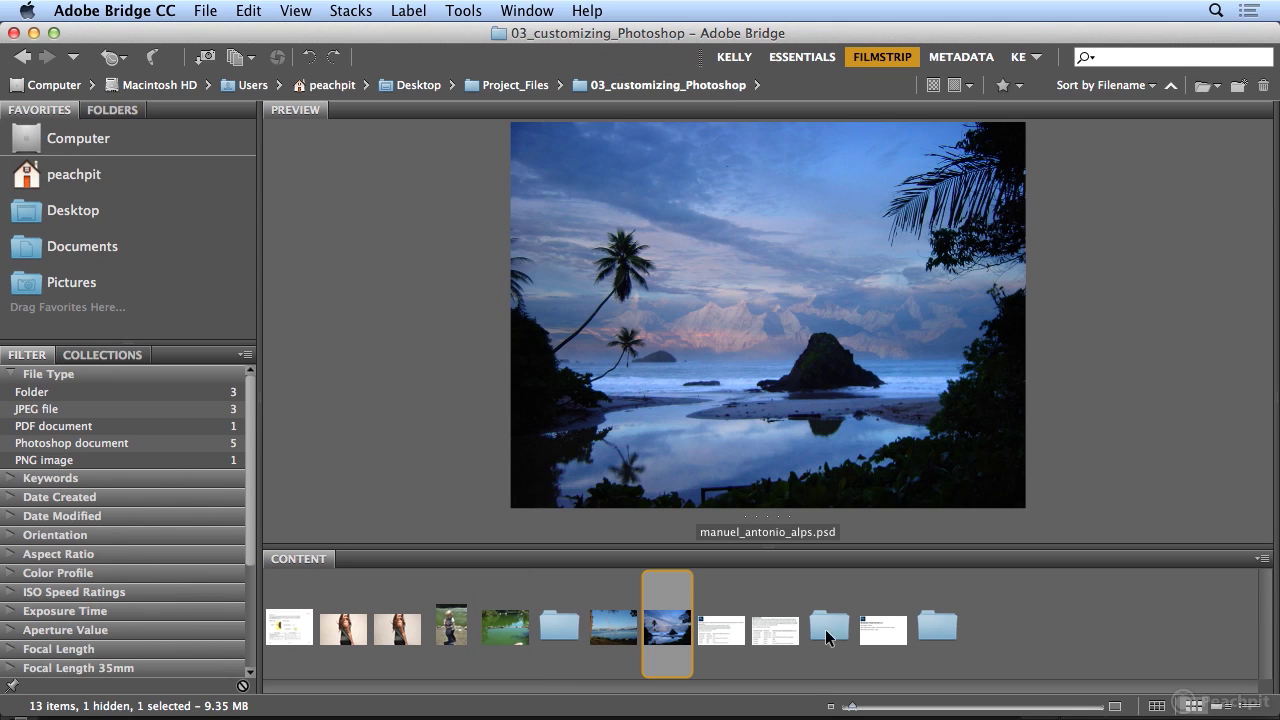
click(706, 385)
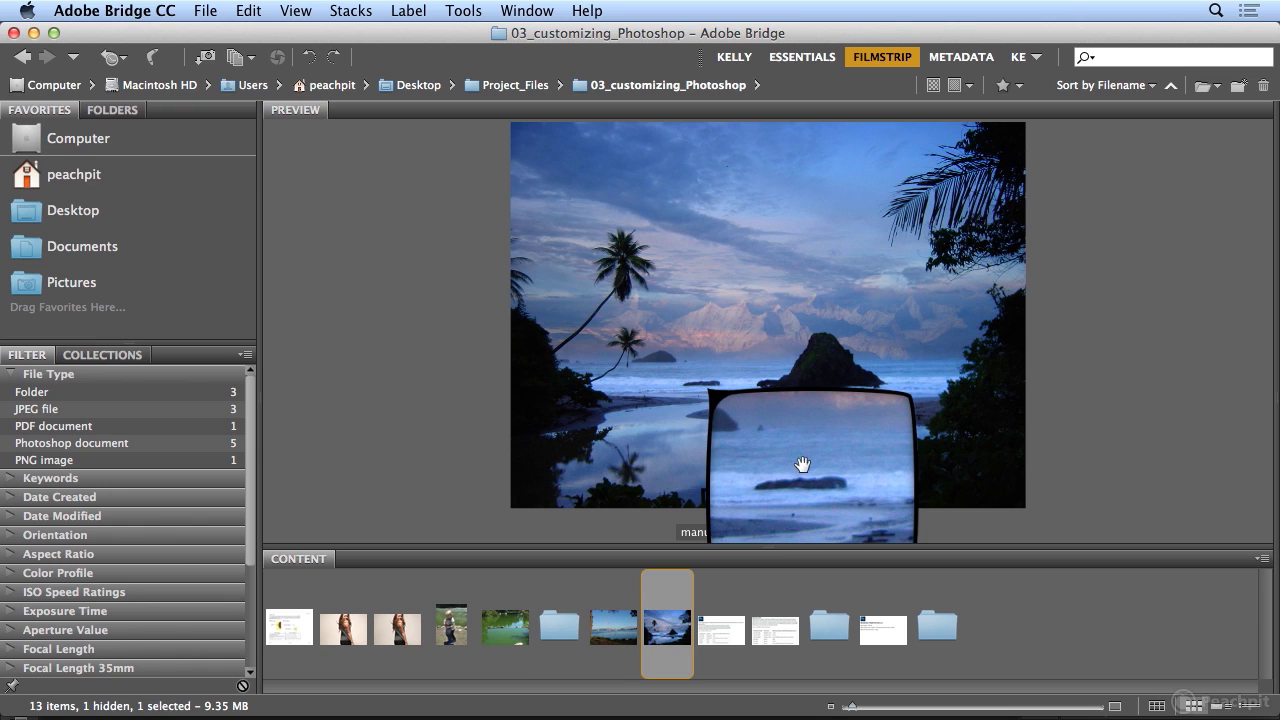
scroll(802, 464, up, 2)
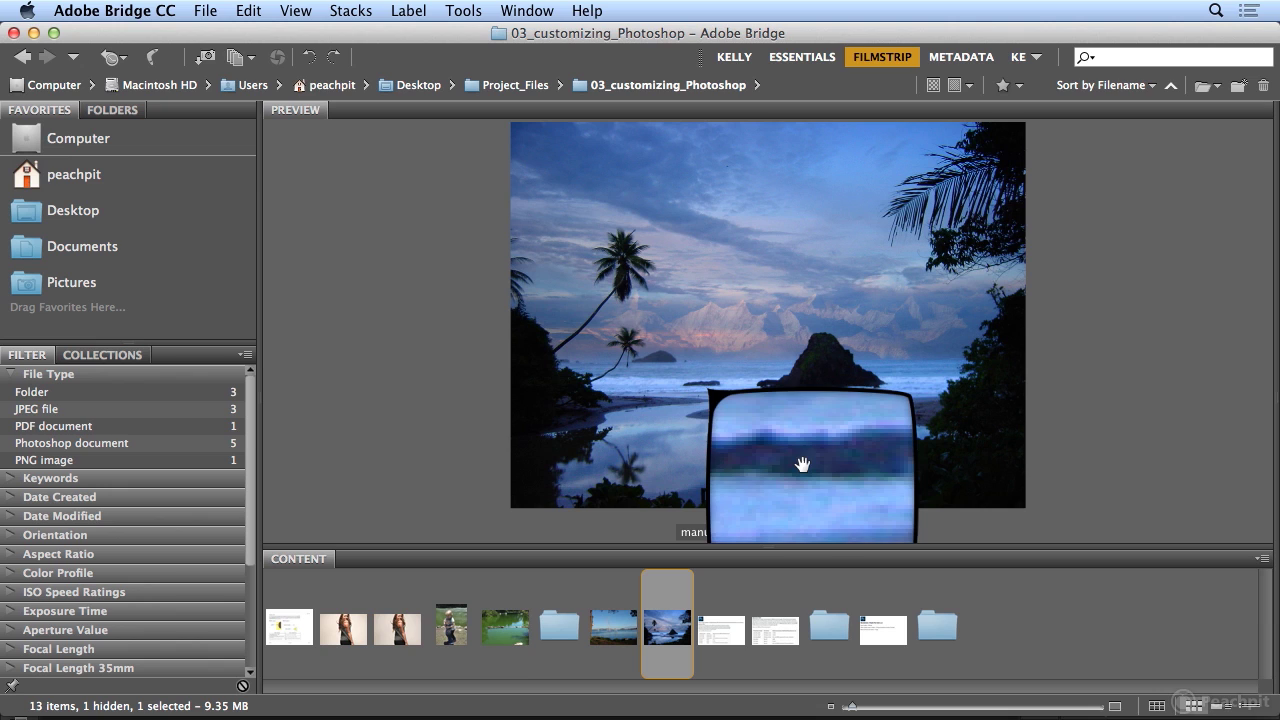
scroll(802, 464, down, 2)
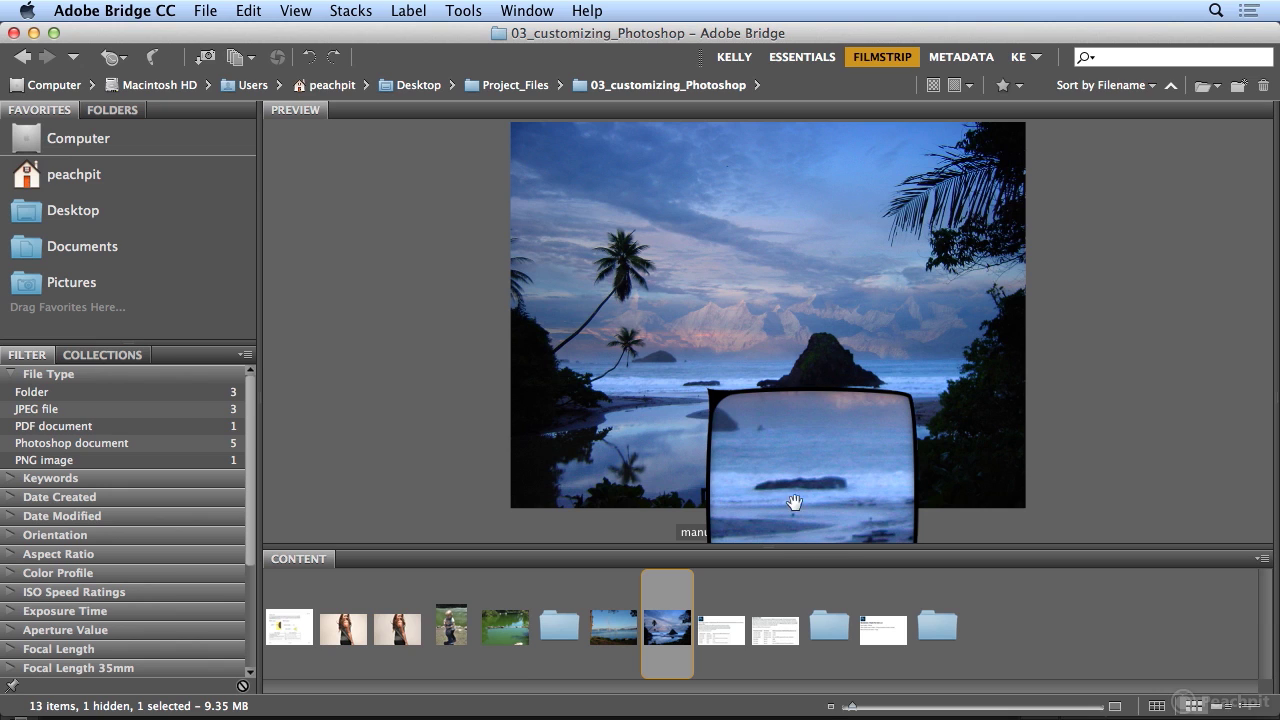
click(836, 491)
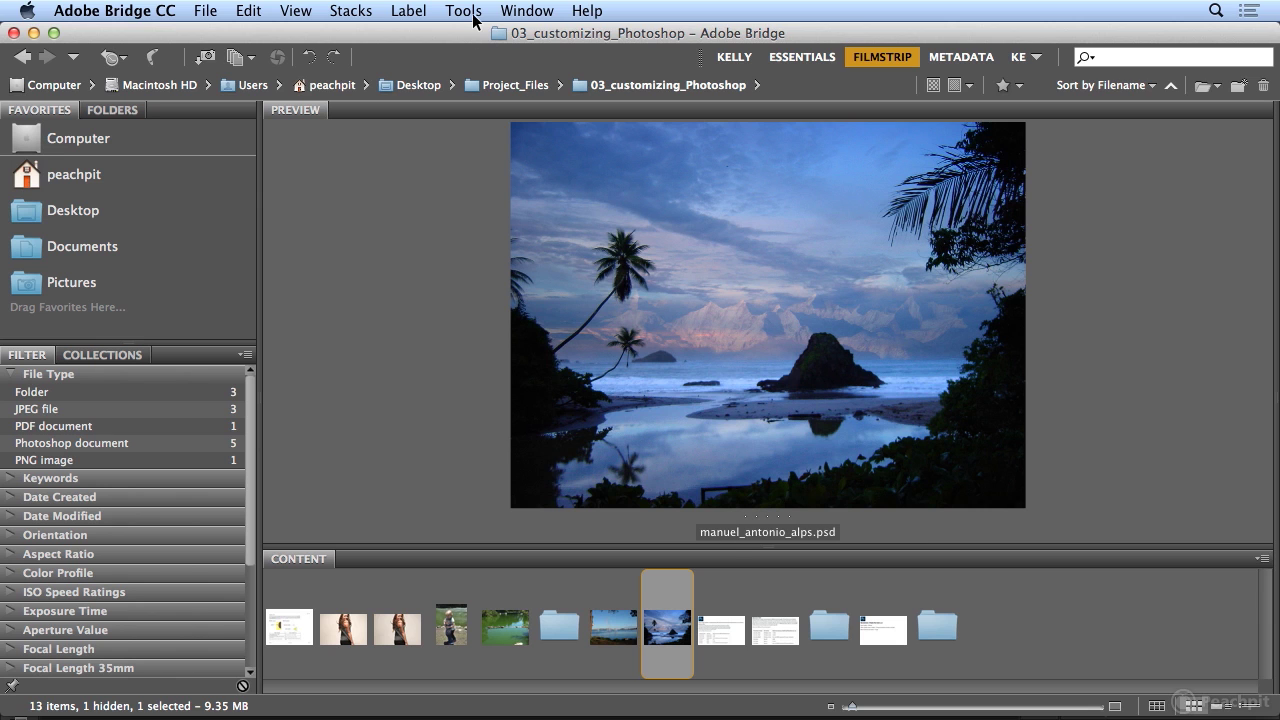
Switch back to the saved Kelly workspace.
click(548, 12)
mouse_move(545, 36)
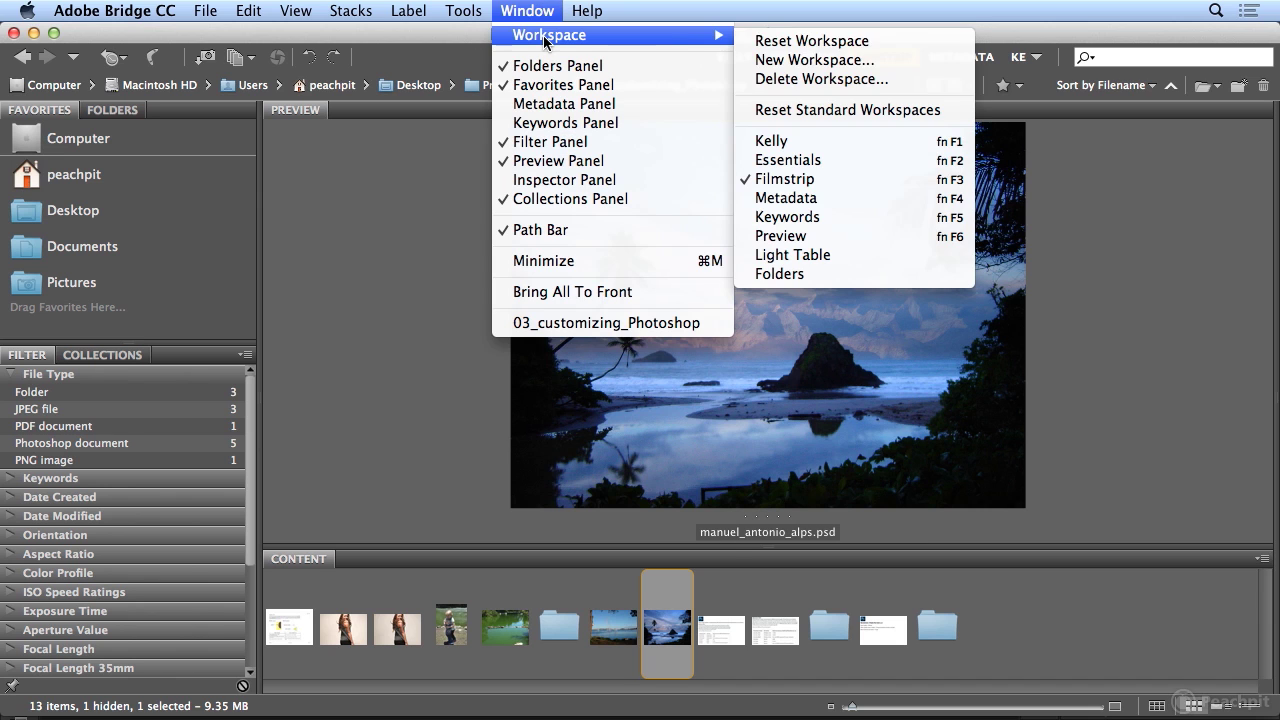
click(826, 141)
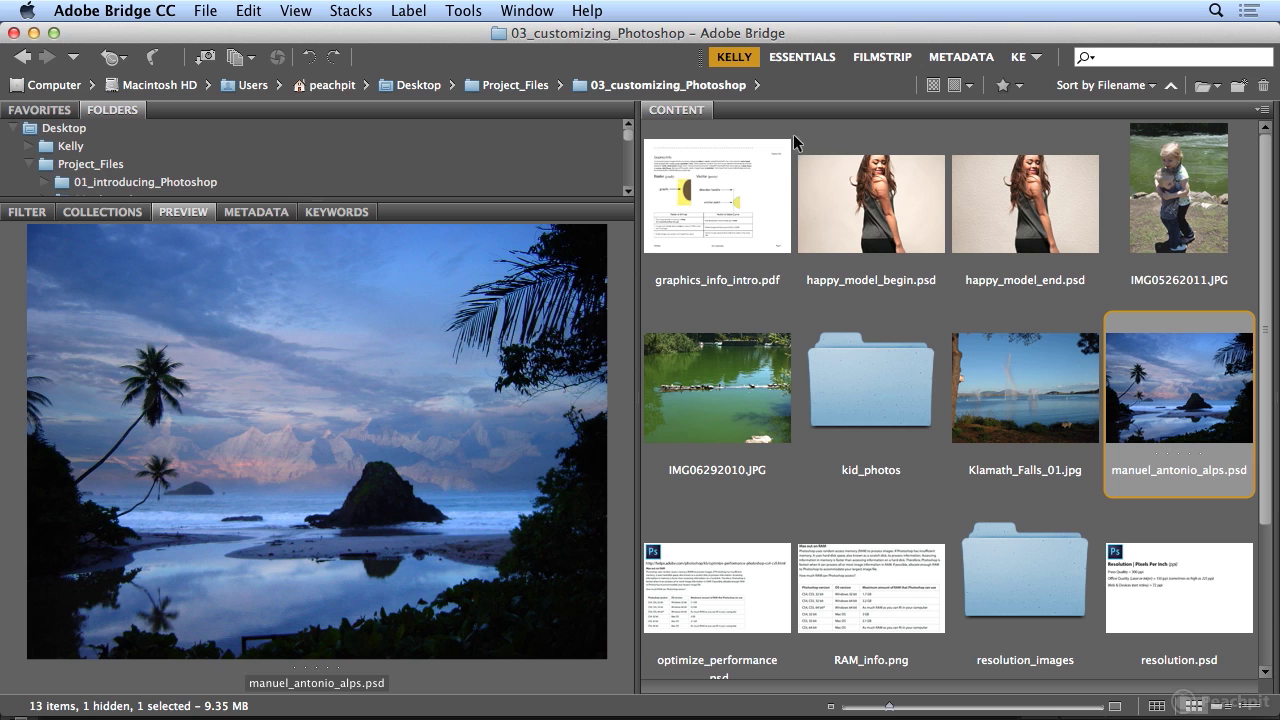
Flip through the Filter and Collections panels, then return to the large manuel_antonio_alps.psd preview.
click(27, 212)
click(101, 213)
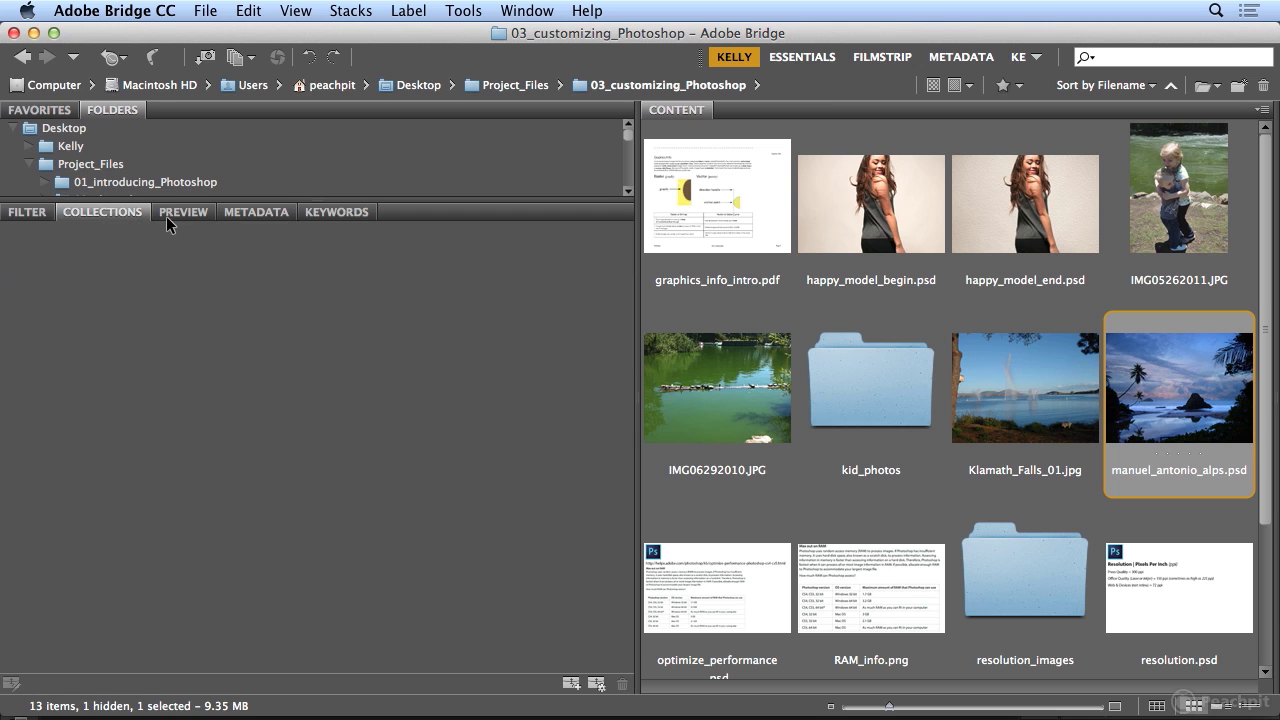
click(183, 213)
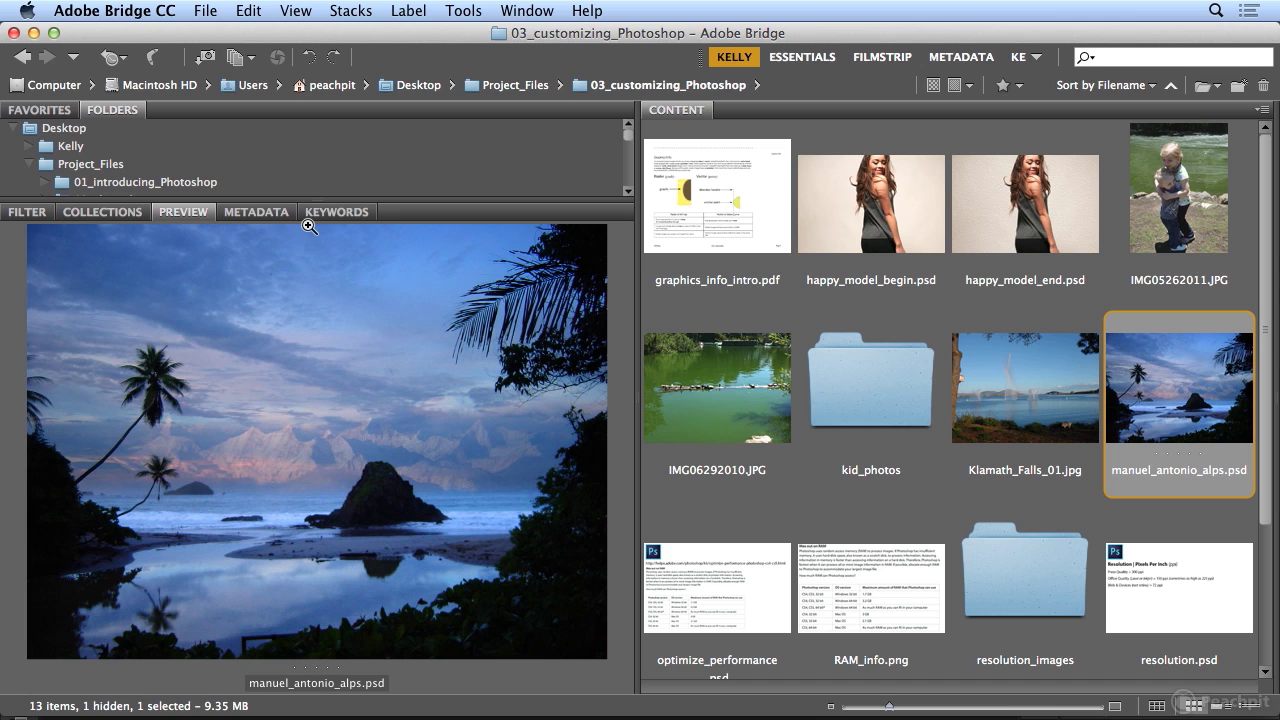
Lower the Folders/Preview divider and browse the folder tree, expanding and collapsing Computer.
drag(283, 199, 283, 271)
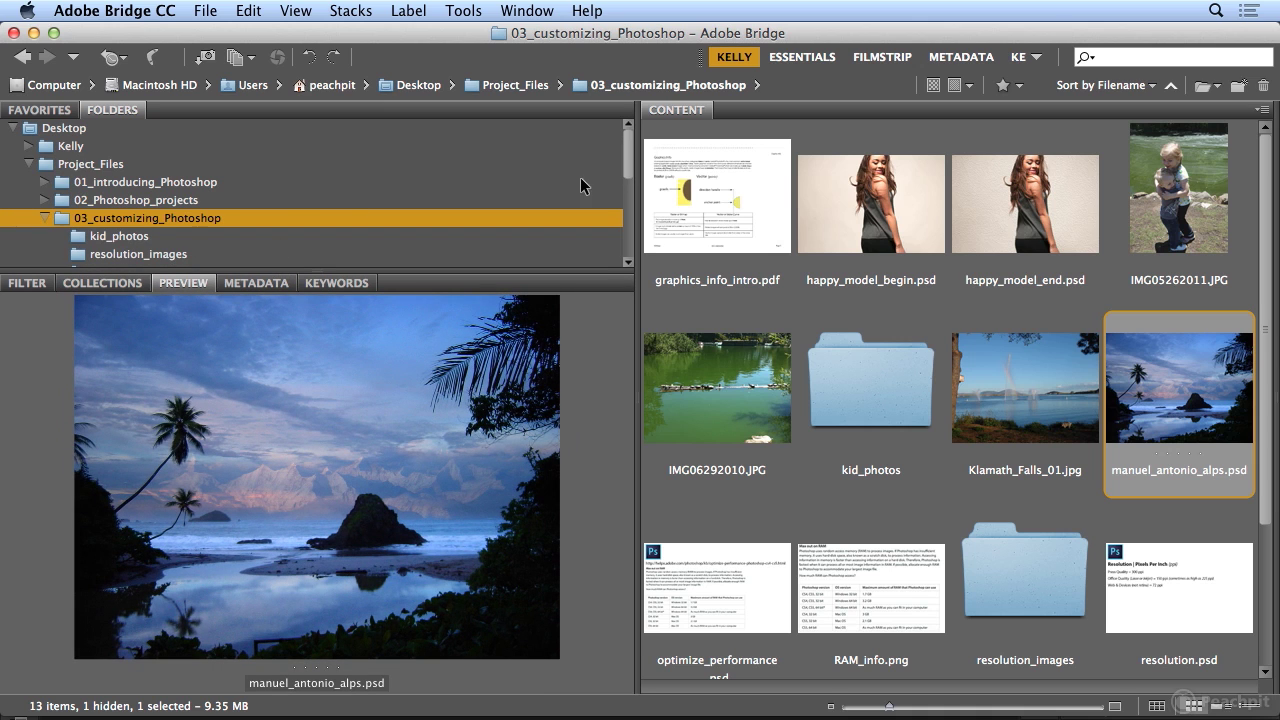
drag(631, 174, 630, 262)
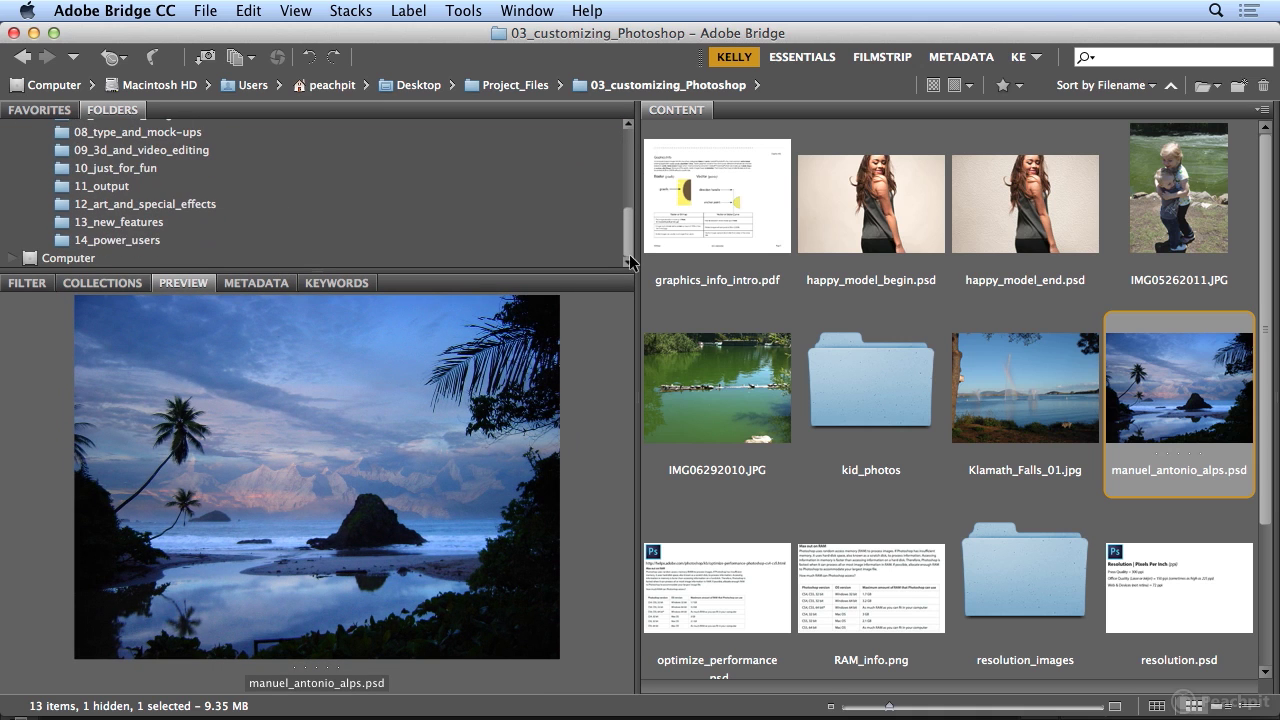
click(13, 257)
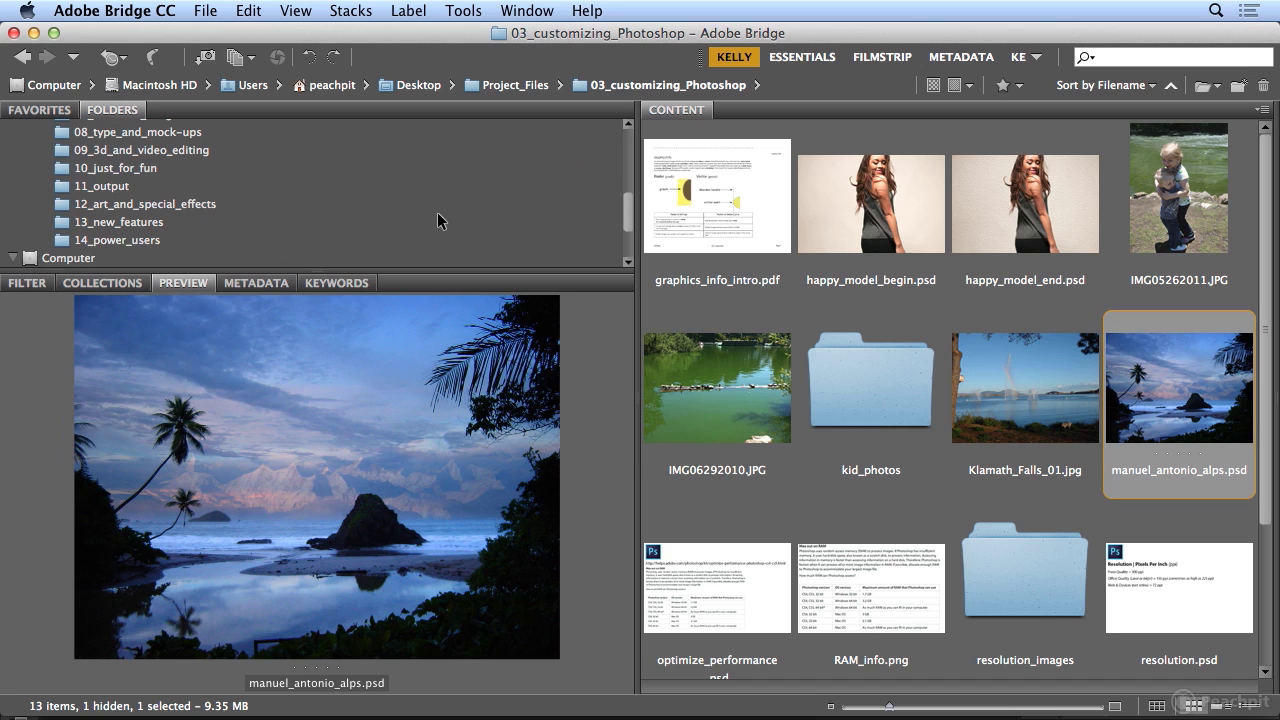
drag(630, 220, 630, 246)
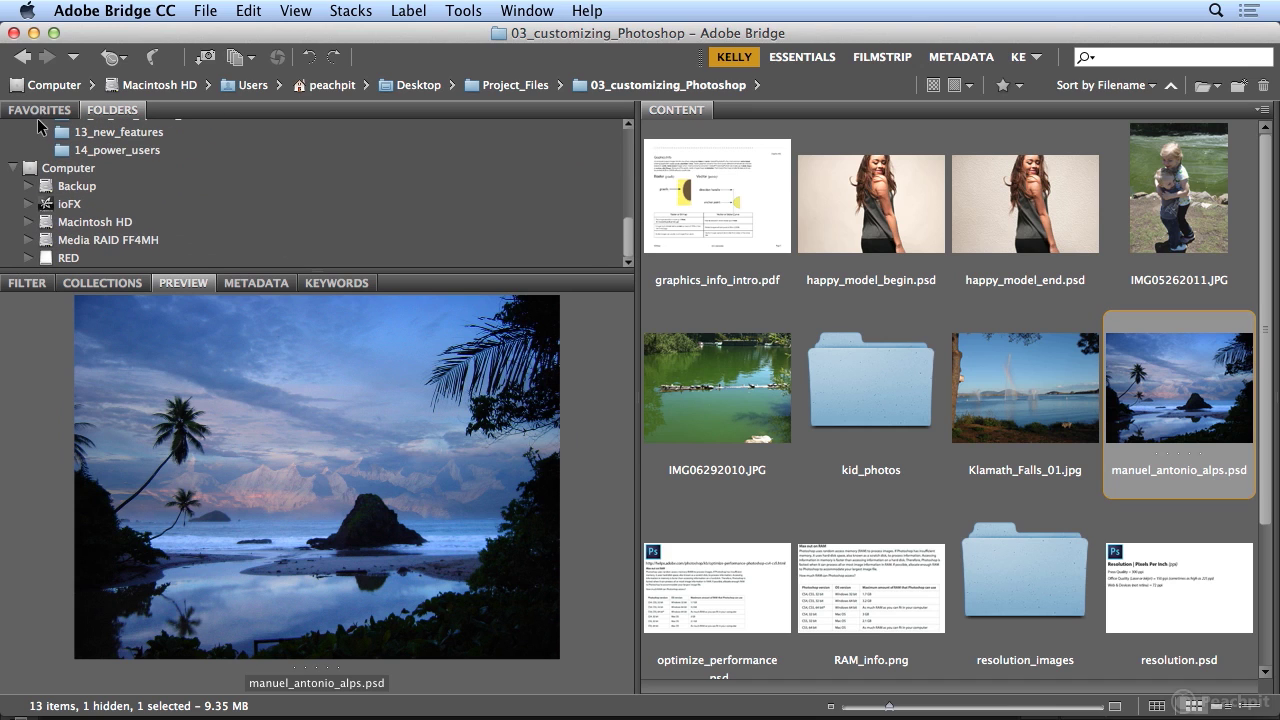
click(13, 167)
Enlarge the content thumbnails, still four per row, and let the preview panel grow slightly taller.
drag(630, 233, 636, 150)
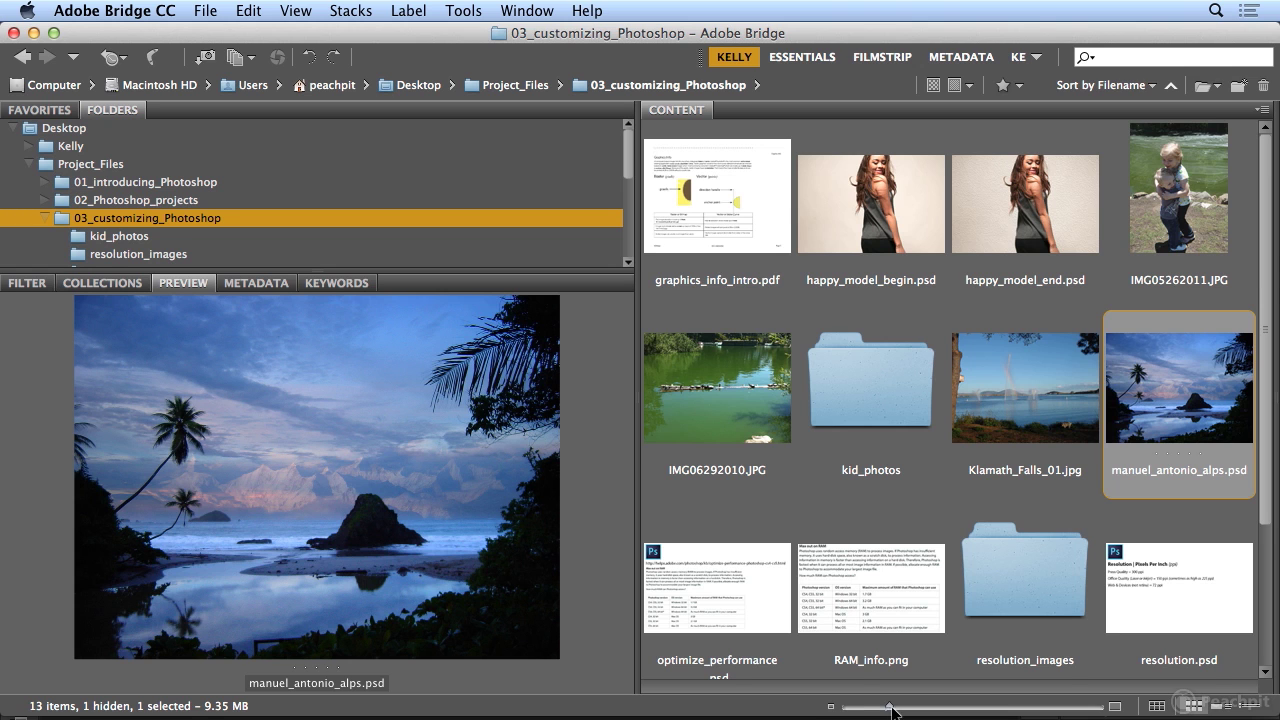
mouse_move(890, 707)
mouse_down()
mouse_move(915, 707)
mouse_move(892, 707)
mouse_up()
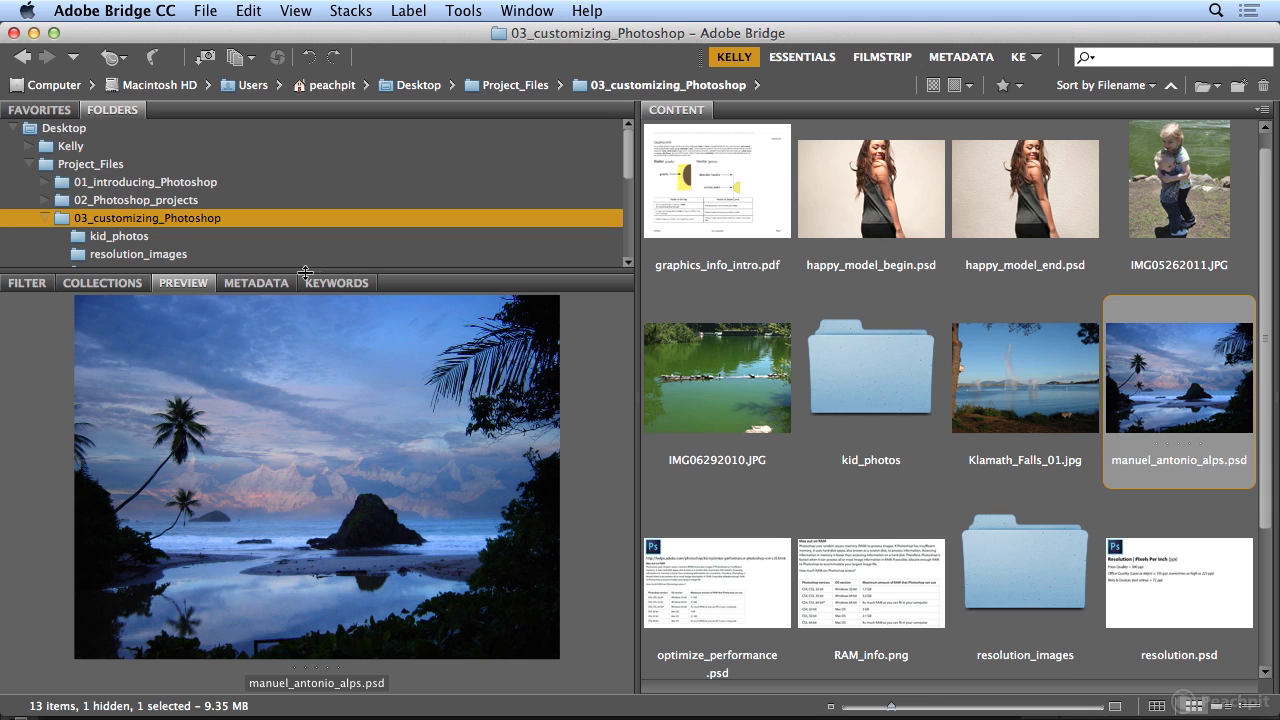
drag(306, 271, 305, 226)
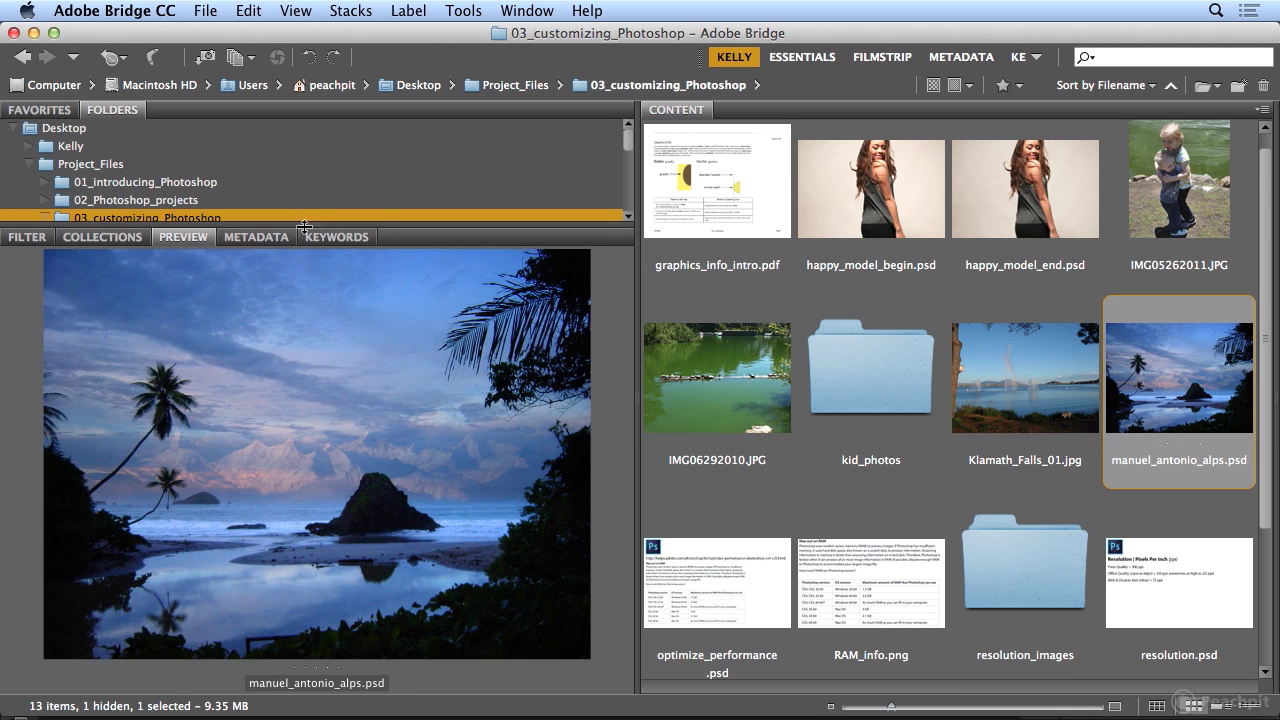